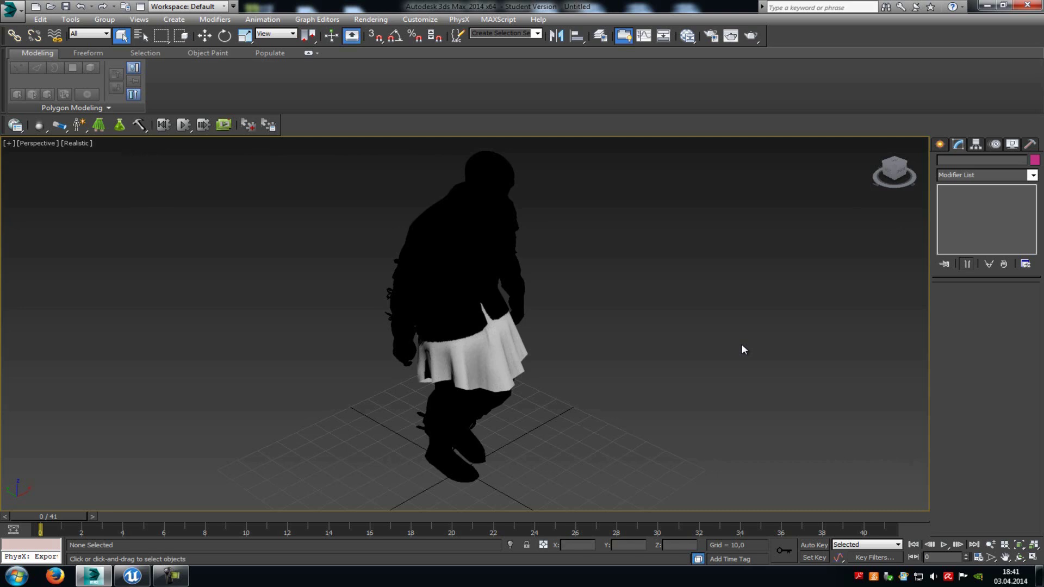
- Select the skirt object Rock and zoom the Perspective view in on it
{"action": "left_click", "coordinate": [480, 342]}
{"action": "middle_click_drag", "start_coordinate": [487, 358], "coordinate": [555, 316]}
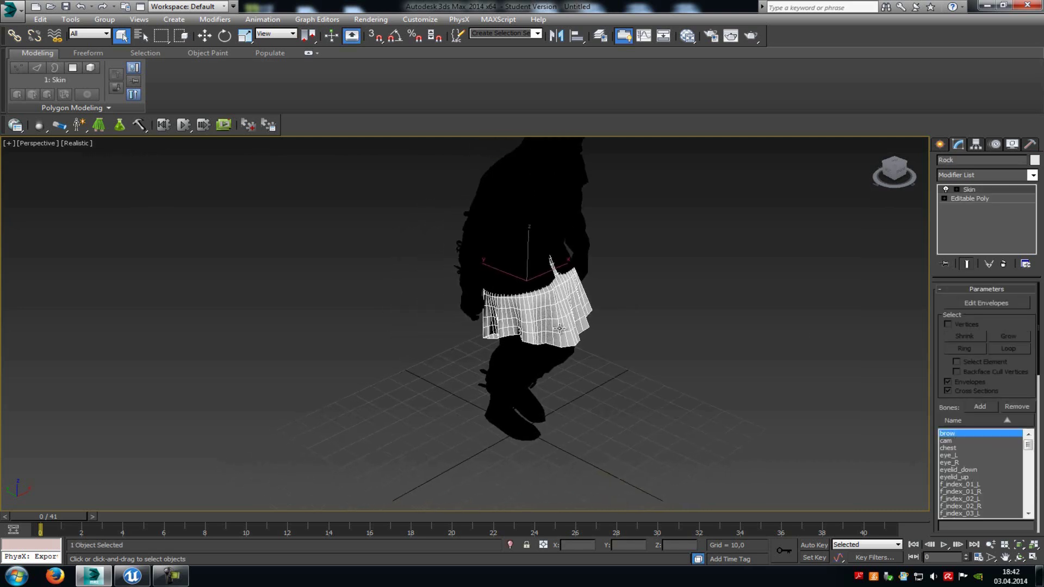
{"action": "scroll", "coordinate": [556, 316], "scroll_direction": "up", "scroll_amount": 5}
{"action": "scroll", "coordinate": [553, 317], "scroll_direction": "down", "scroll_amount": 3}
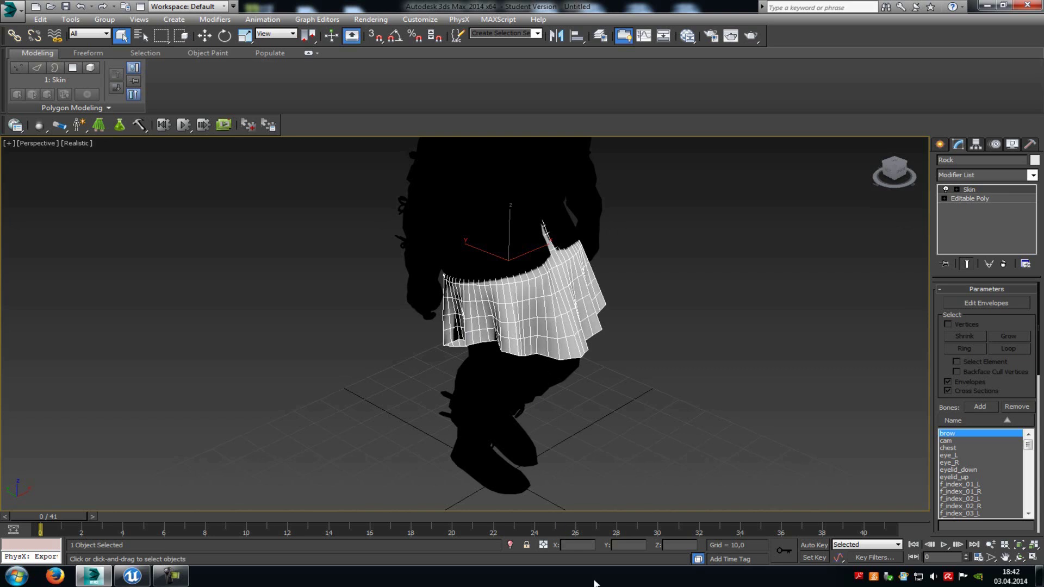
- Isolate the skirt Rock and add an APEX Clothing modifier above its Skin modifier
{"action": "left_click", "coordinate": [513, 546]}
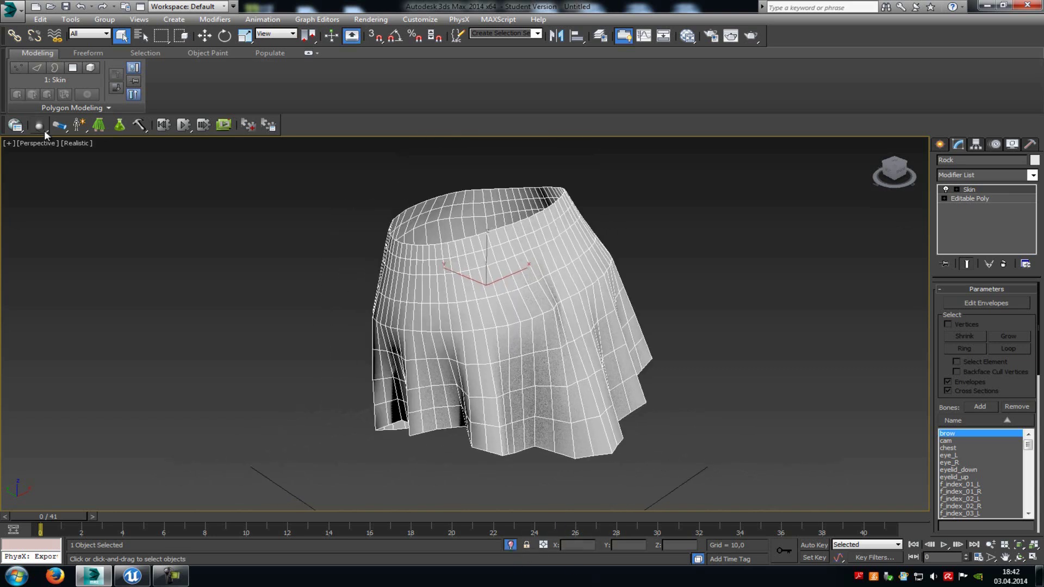
{"action": "left_click", "coordinate": [107, 125]}
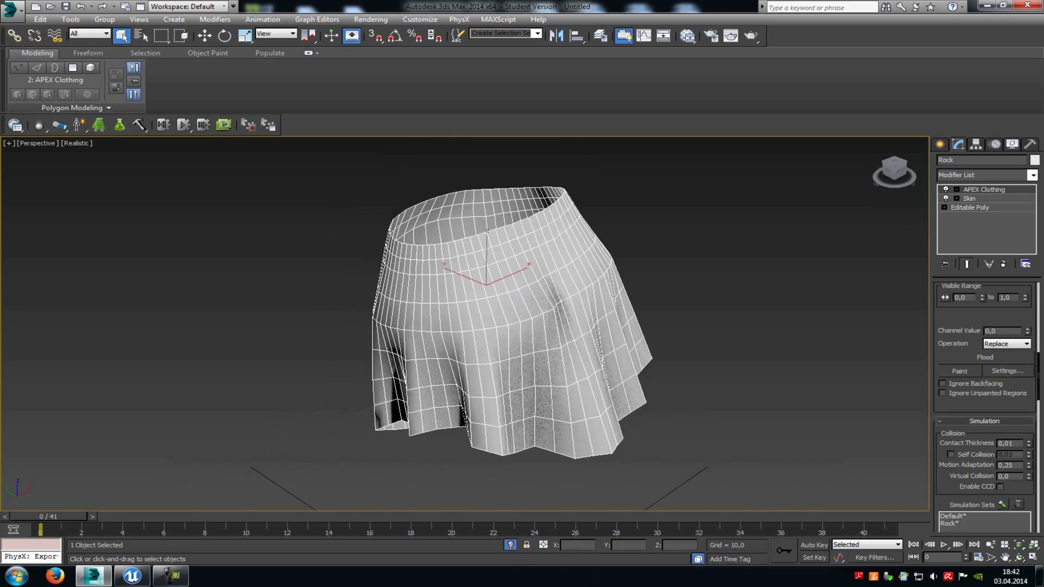
{"action": "left_click_drag", "start_coordinate": [1039, 405], "coordinate": [1039, 435]}
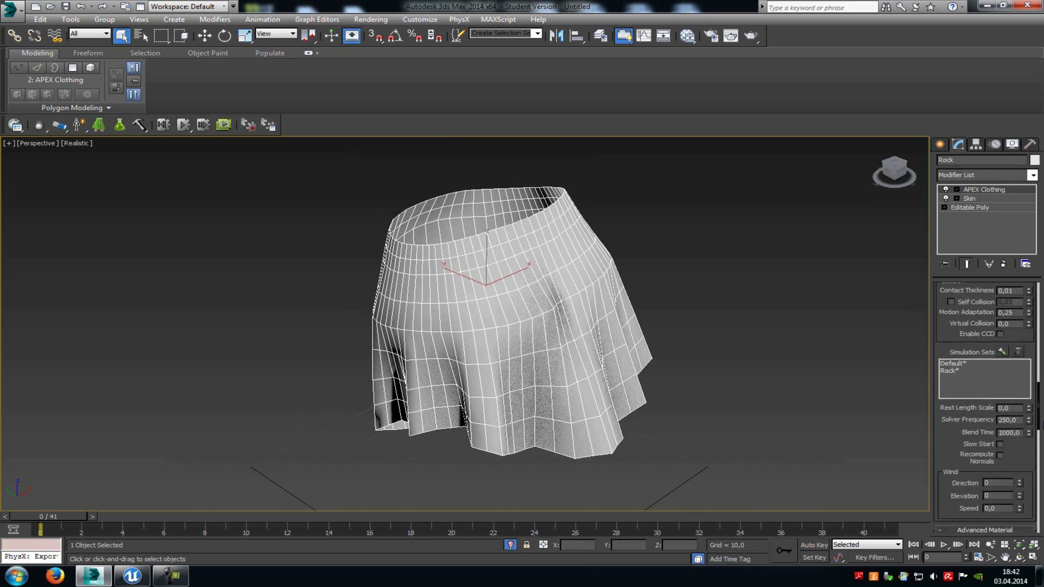
{"action": "scroll", "coordinate": [1038, 389], "scroll_direction": "up", "scroll_amount": 10}
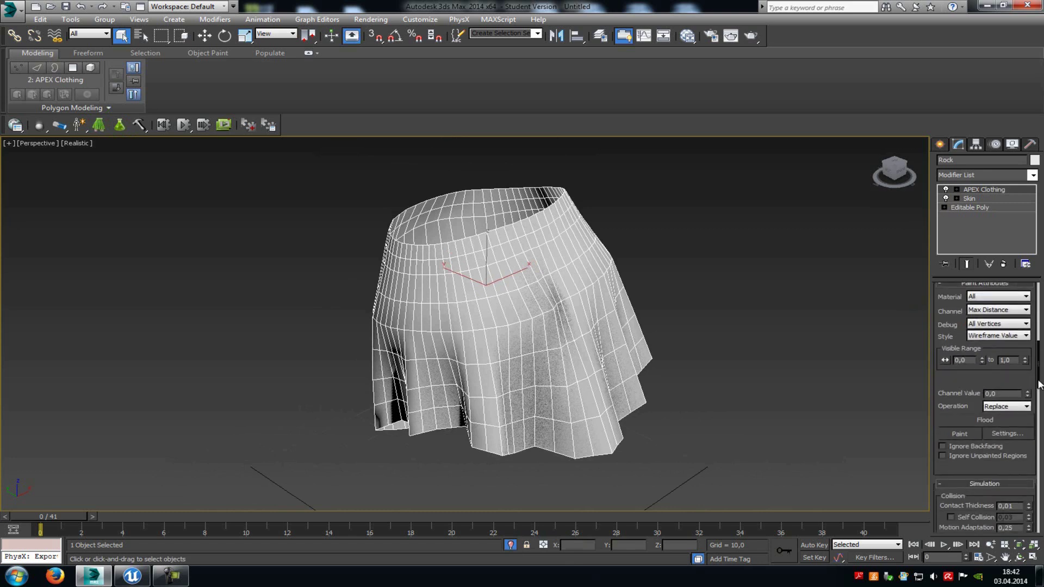
{"action": "left_click_drag", "start_coordinate": [1038, 389], "coordinate": [1039, 391]}
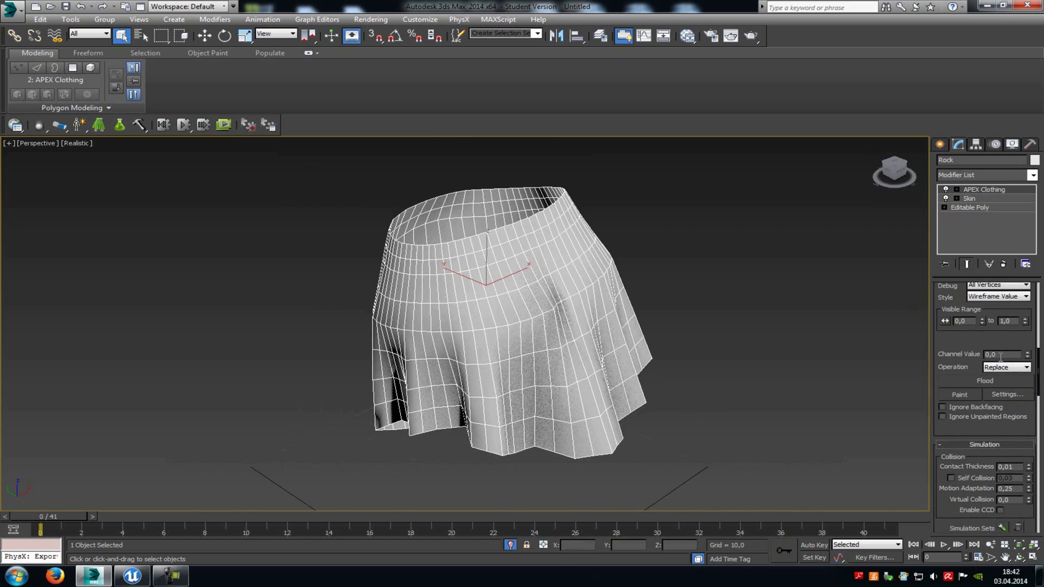
{"action": "middle_click_drag", "start_coordinate": [752, 341], "coordinate": [693, 330]}
{"action": "scroll", "coordinate": [693, 329], "scroll_direction": "down", "scroll_amount": 3}
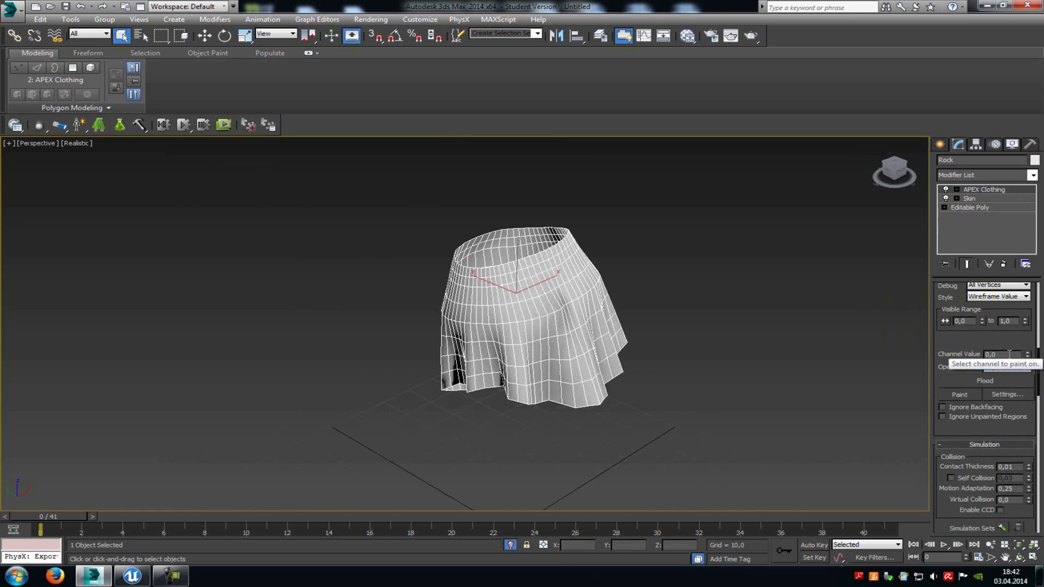
{"action": "middle_click_drag", "start_coordinate": [658, 354], "coordinate": [668, 363]}
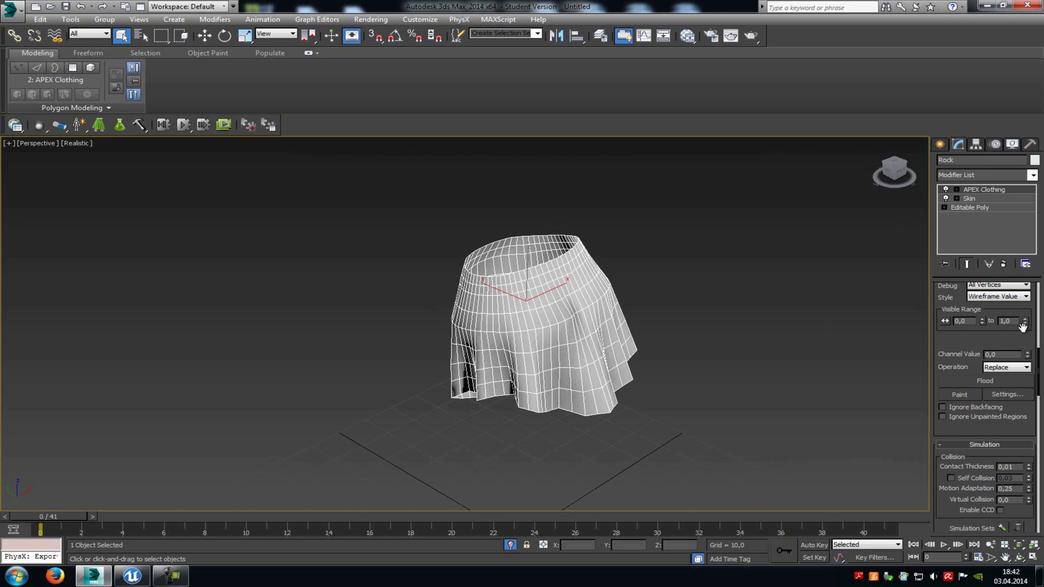
- Flood the whole skirt with a max-distance channel value of 0
{"action": "left_click_drag", "start_coordinate": [1012, 354], "coordinate": [884, 348]}
{"action": "type", "text": "0"}
{"action": "key", "text": "Return"}
{"action": "left_click", "coordinate": [1007, 381]}
- Set the channel value to 50 and the paint brush maximum size to 20
{"action": "type", "text": "50"}
{"action": "key", "text": "Return"}
{"action": "left_click", "coordinate": [1012, 395]}
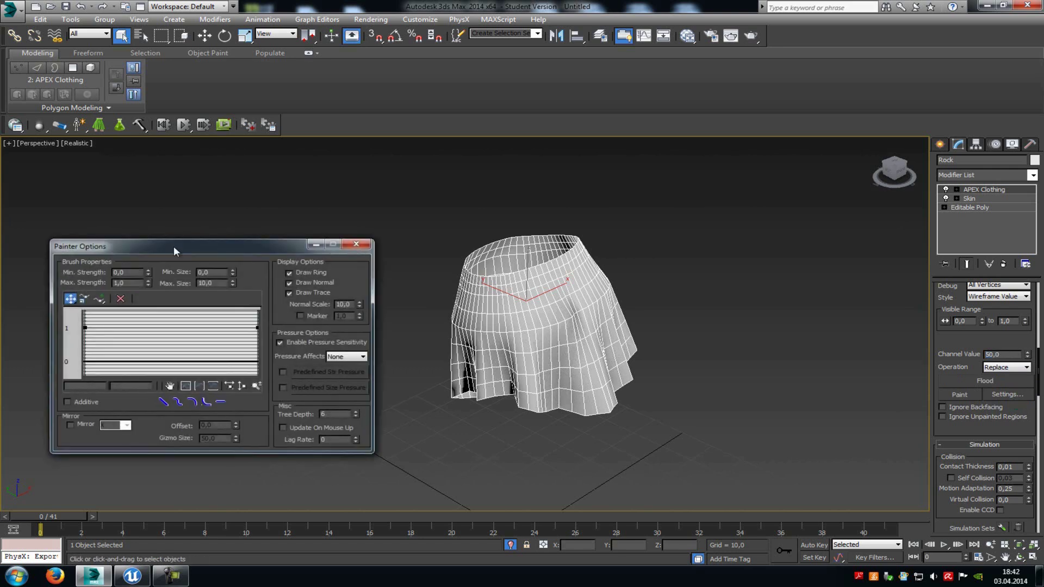
{"action": "left_click_drag", "start_coordinate": [219, 282], "coordinate": [159, 286]}
{"action": "type", "text": "20"}
{"action": "key", "text": "Return"}
{"action": "left_click", "coordinate": [356, 245]}
- Paint the skirt's lower hem all around with the value 50
{"action": "left_click", "coordinate": [960, 395]}
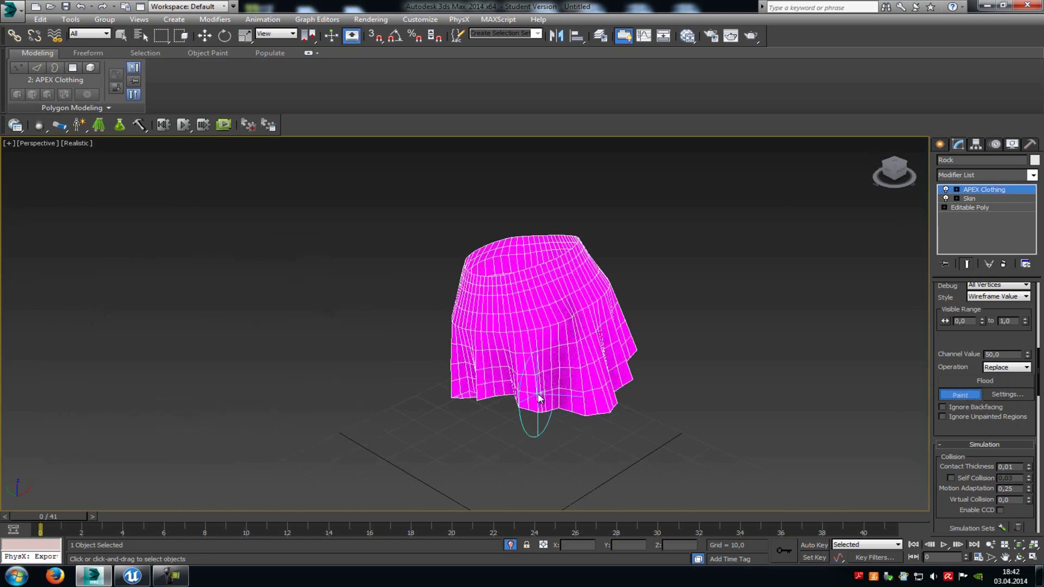
{"action": "mouse_move", "coordinate": [544, 402]}
{"action": "left_mouse_down"}
{"action": "mouse_move", "coordinate": [585, 382]}
{"action": "mouse_move", "coordinate": [502, 390]}
{"action": "mouse_move", "coordinate": [618, 370]}
{"action": "mouse_move", "coordinate": [601, 366]}
{"action": "mouse_move", "coordinate": [626, 318]}
{"action": "mouse_move", "coordinate": [638, 346]}
{"action": "left_mouse_up"}
{"action": "middle_click_drag", "start_coordinate": [638, 341], "coordinate": [590, 337], "text": "alt"}
{"action": "middle_click_drag", "start_coordinate": [619, 371], "coordinate": [552, 391], "text": "alt"}
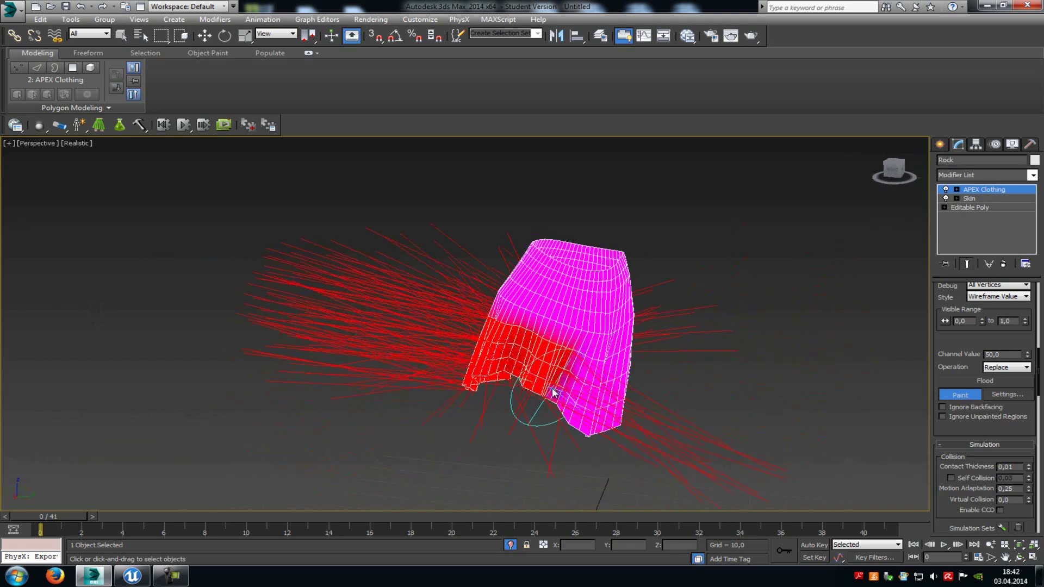
{"action": "left_click_drag", "start_coordinate": [552, 390], "coordinate": [634, 402]}
{"action": "middle_click_drag", "start_coordinate": [635, 402], "coordinate": [556, 389], "text": "alt"}
{"action": "left_click_drag", "start_coordinate": [556, 389], "coordinate": [607, 382]}
{"action": "middle_click_drag", "start_coordinate": [606, 383], "coordinate": [533, 389], "text": "alt"}
{"action": "left_click_drag", "start_coordinate": [533, 389], "coordinate": [591, 381]}
{"action": "mouse_move", "coordinate": [592, 381]}
{"action": "middle_mouse_down", "text": "alt"}
{"action": "mouse_move", "coordinate": [509, 392]}
{"action": "mouse_move", "coordinate": [607, 385]}
{"action": "middle_mouse_up", "text": "alt"}
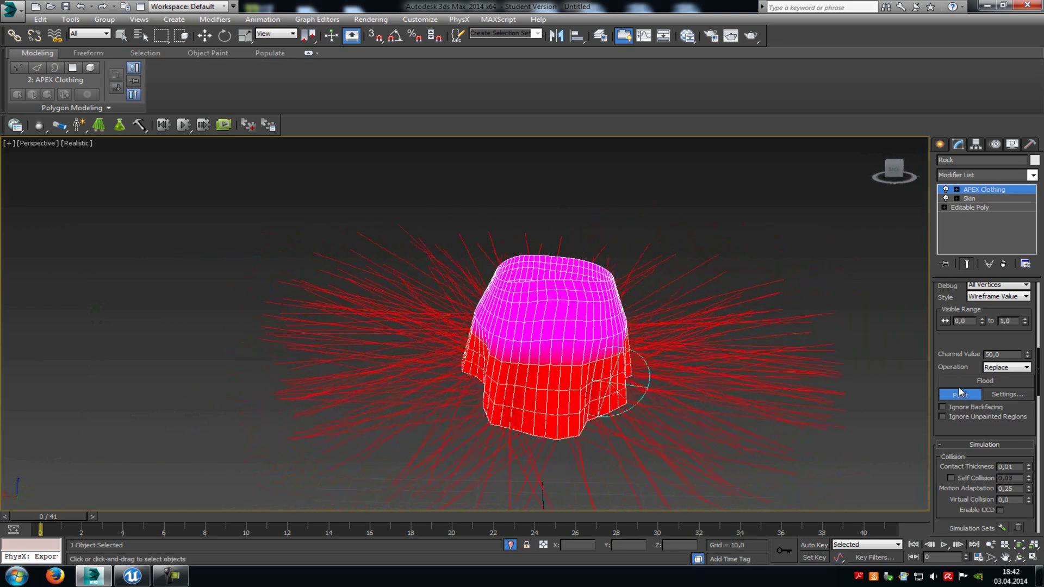
- Change the channel value to 35
{"action": "left_click", "coordinate": [991, 355]}
{"action": "type", "text": "35"}
{"action": "key", "text": "Return"}
- Stop painting and reduce the brush maximum size to 10
{"action": "left_click", "coordinate": [971, 396]}
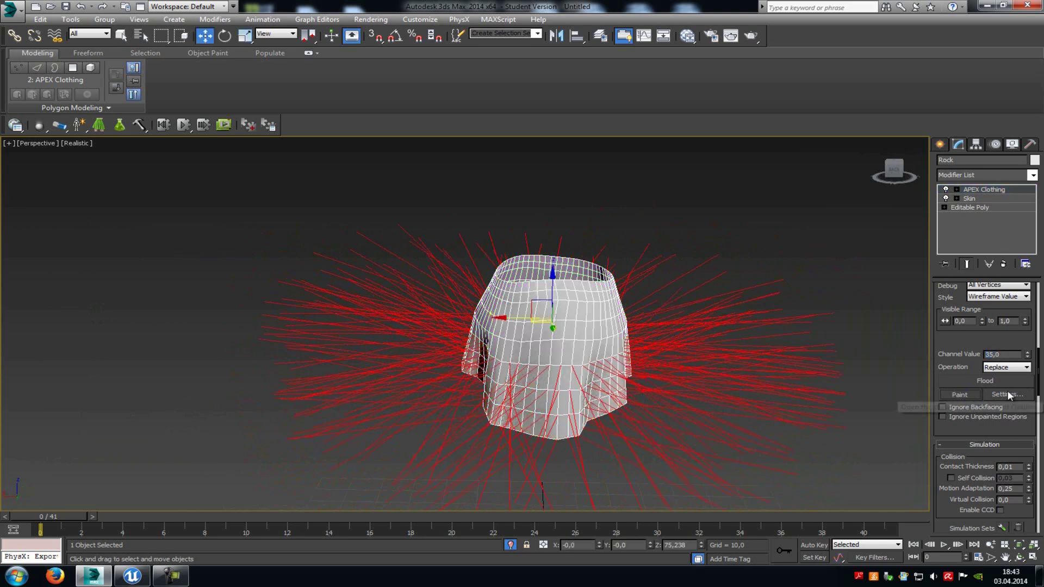
{"action": "left_click", "coordinate": [1007, 392]}
{"action": "left_click", "coordinate": [220, 280]}
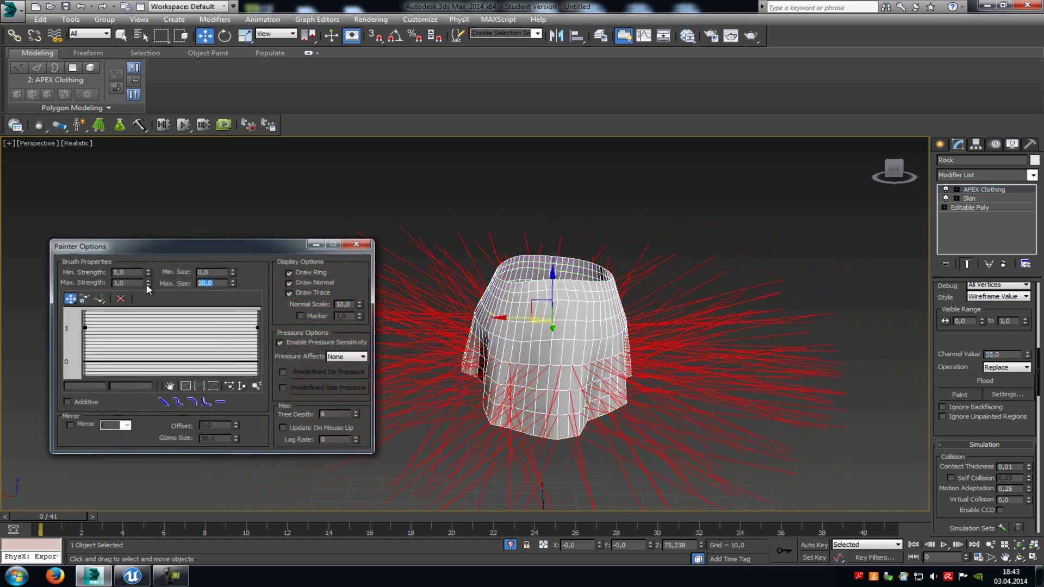
{"action": "type", "text": "10"}
{"action": "key", "text": "Return"}
{"action": "left_click", "coordinate": [356, 244]}
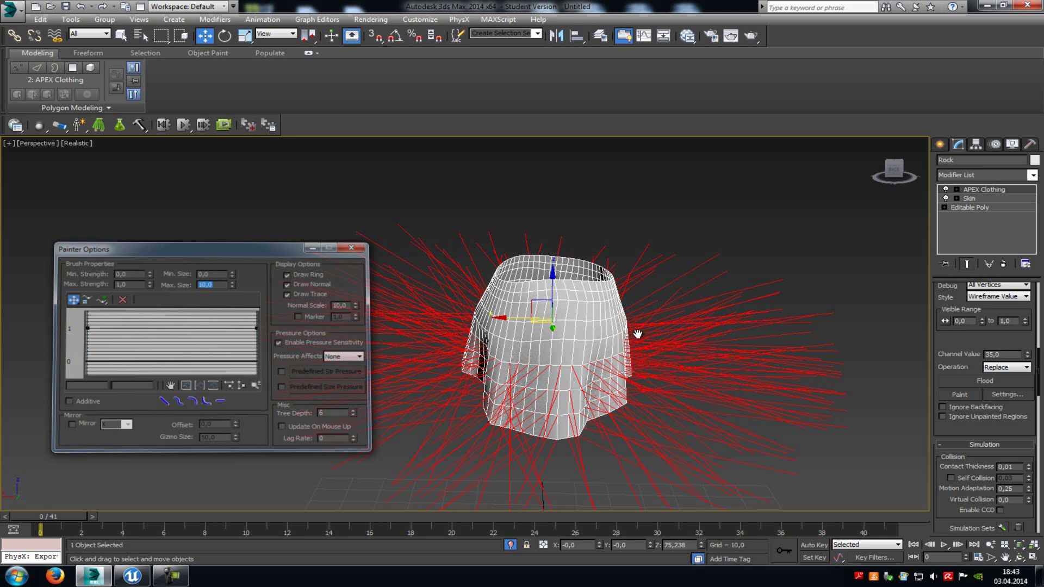
- Paint the upper skirt with 35 up to the waistband, covering remaining magenta patches
{"action": "left_click", "coordinate": [959, 395]}
{"action": "mouse_move", "coordinate": [533, 352]}
{"action": "left_mouse_down"}
{"action": "mouse_move", "coordinate": [518, 345]}
{"action": "mouse_move", "coordinate": [596, 340]}
{"action": "left_mouse_up"}
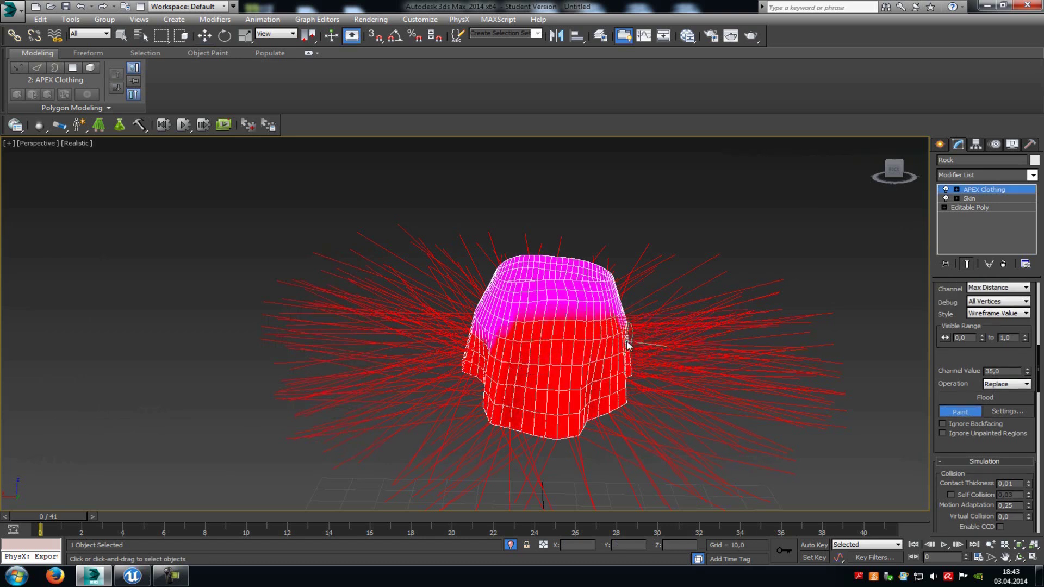
{"action": "middle_click_drag", "start_coordinate": [627, 340], "coordinate": [523, 325], "text": "alt"}
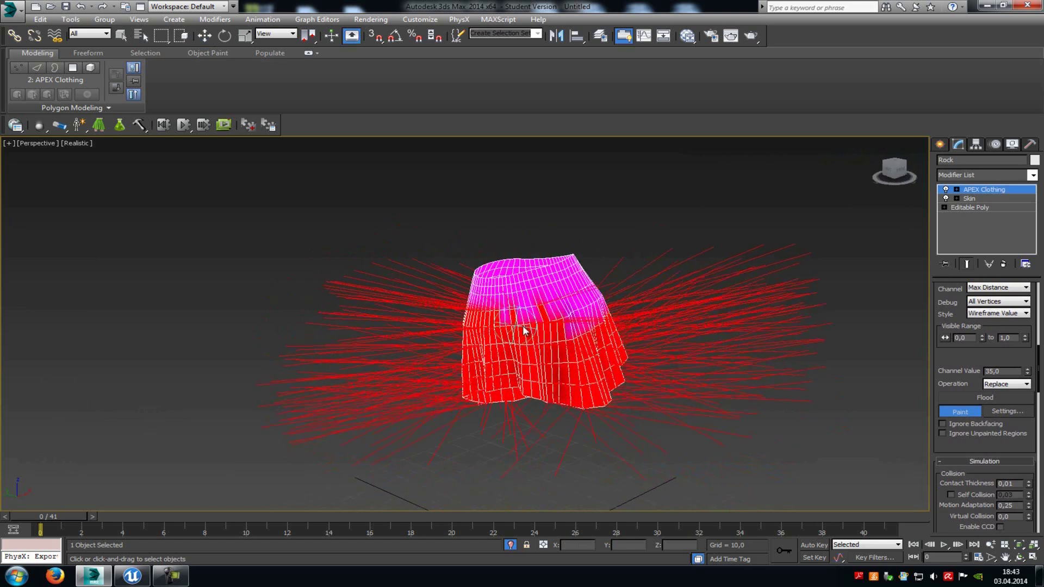
{"action": "left_click_drag", "start_coordinate": [531, 321], "coordinate": [590, 308]}
{"action": "middle_click_drag", "start_coordinate": [590, 307], "coordinate": [495, 333], "text": "alt"}
{"action": "mouse_move", "coordinate": [495, 334]}
{"action": "left_mouse_down"}
{"action": "mouse_move", "coordinate": [589, 327]}
{"action": "mouse_move", "coordinate": [556, 324]}
{"action": "left_mouse_up"}
{"action": "middle_click_drag", "start_coordinate": [557, 328], "coordinate": [604, 338], "text": "alt"}
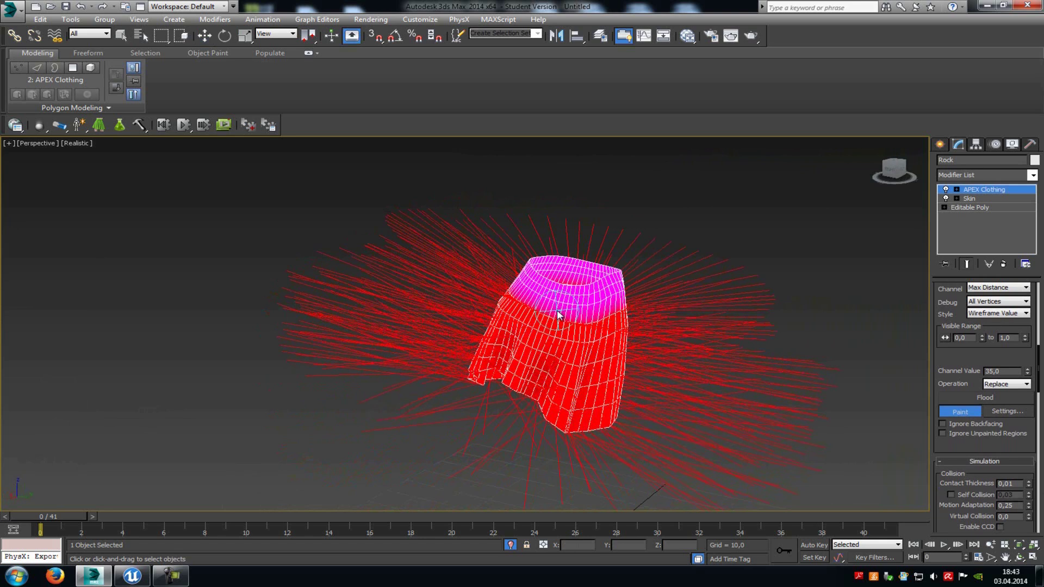
- Exit isolation to show the whole character and deselect the skirt
{"action": "left_click", "coordinate": [511, 545]}
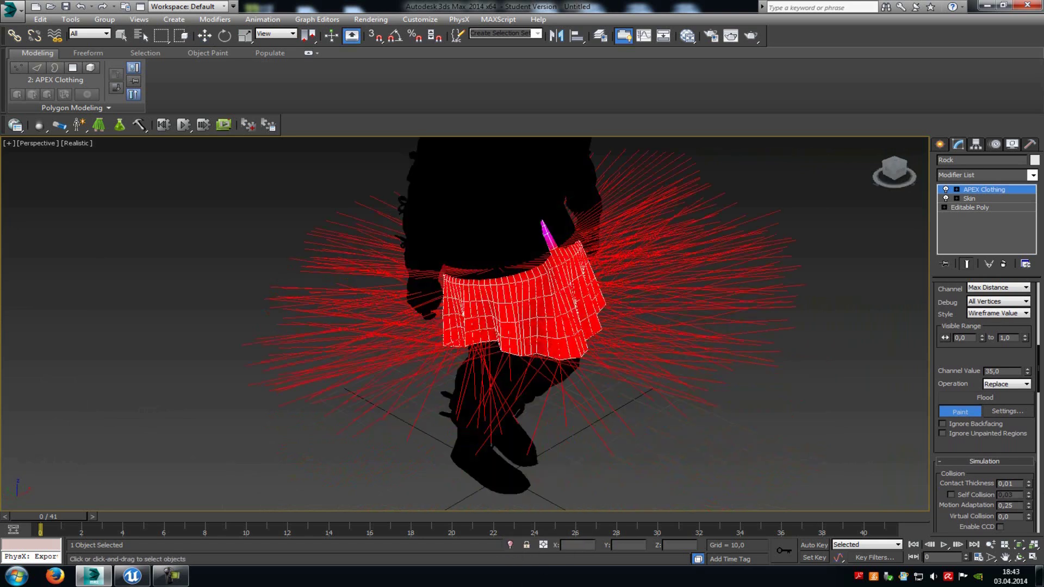
{"action": "left_click", "coordinate": [943, 144]}
{"action": "left_click", "coordinate": [832, 194]}
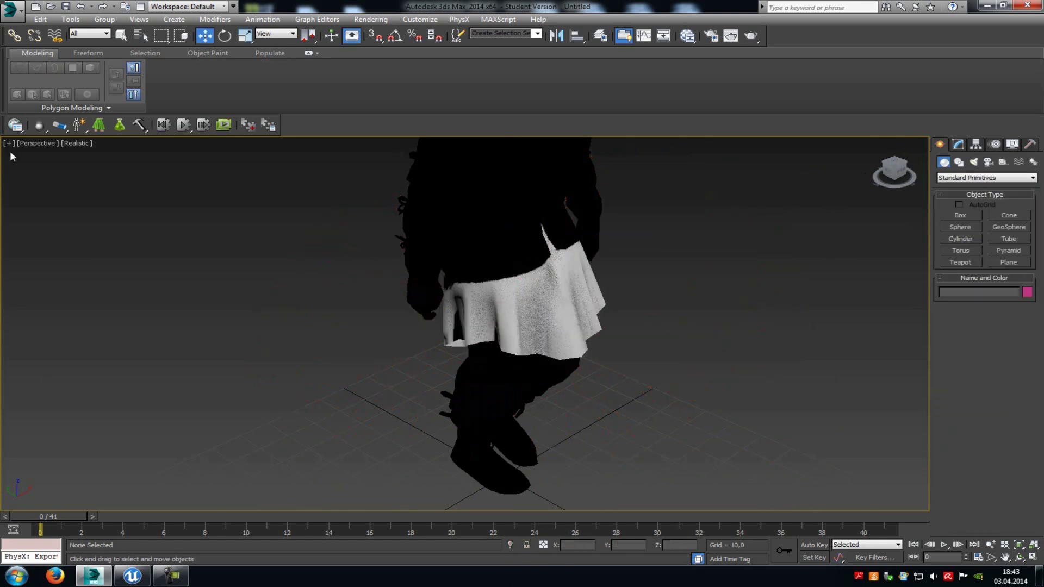
- Play the PhysX cloth simulation preview and orbit to a front view
{"action": "left_click", "coordinate": [223, 125]}
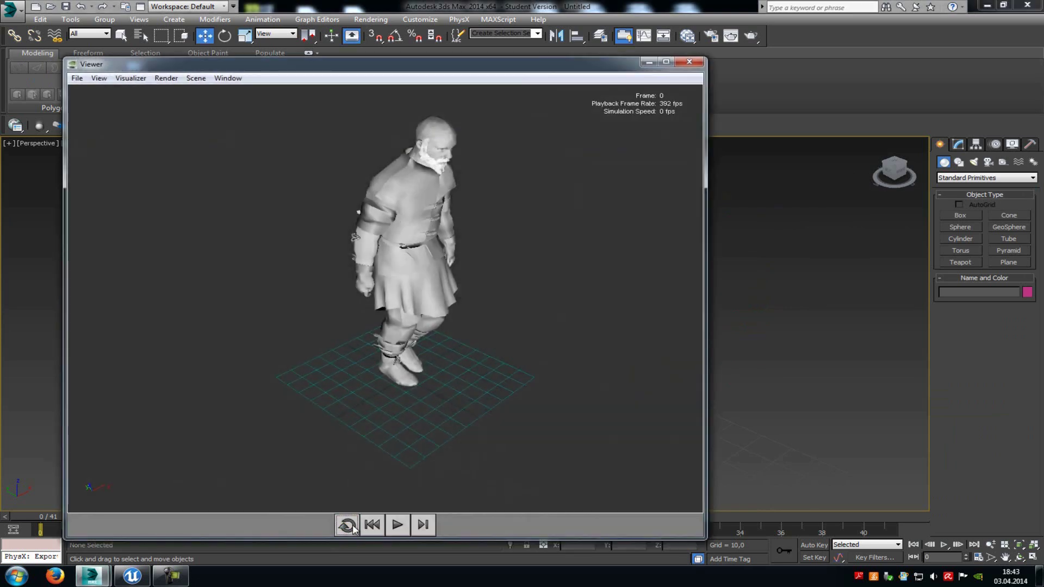
{"action": "left_click", "coordinate": [348, 526]}
{"action": "scroll", "coordinate": [488, 300], "scroll_direction": "up", "scroll_amount": 5}
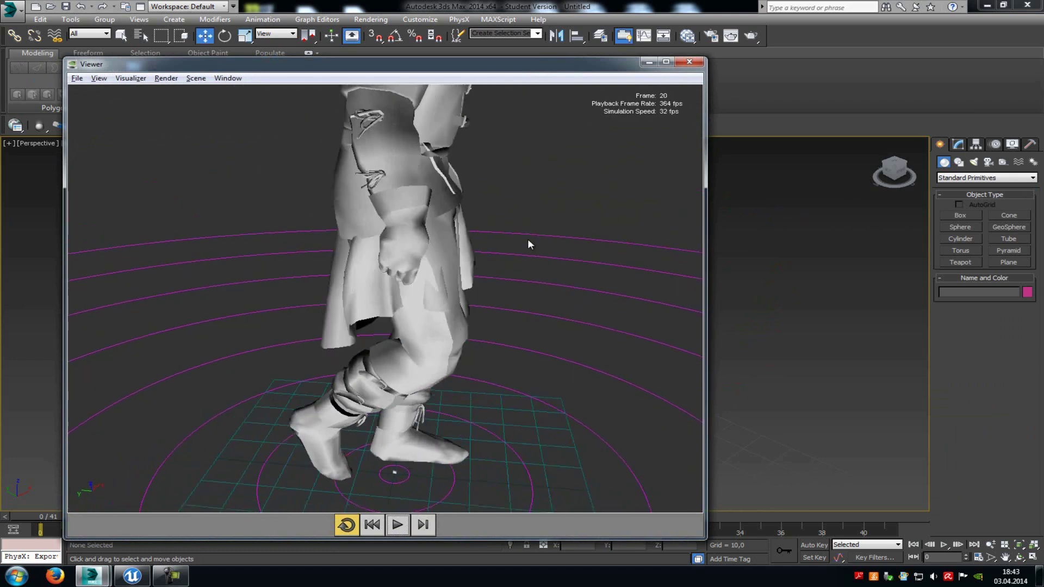
{"action": "left_click_drag", "start_coordinate": [528, 240], "coordinate": [284, 262]}
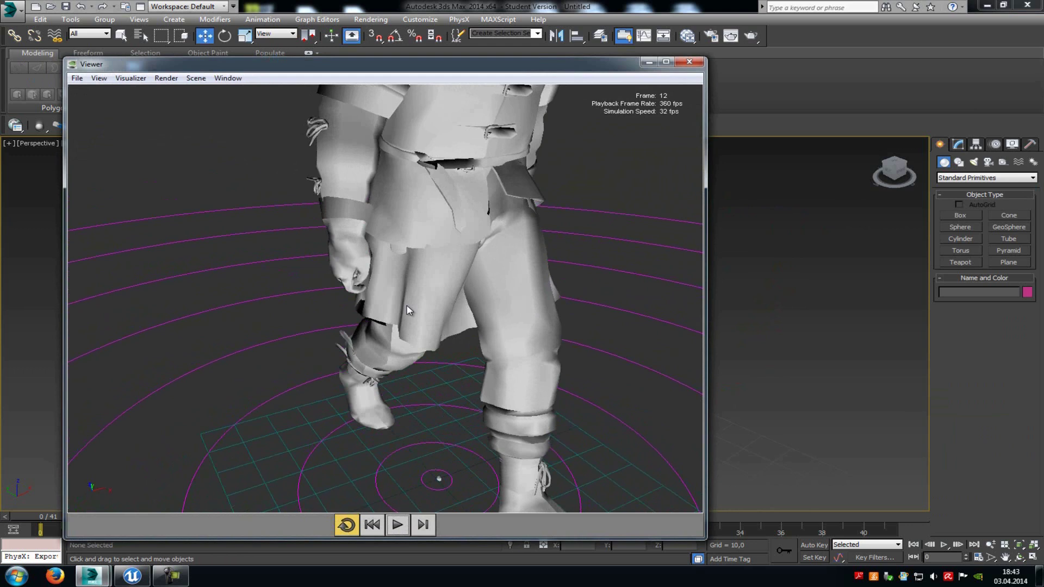
- Close the preview, reselect the skirt and create a kinematic PhysX rig
{"action": "left_click", "coordinate": [690, 62]}
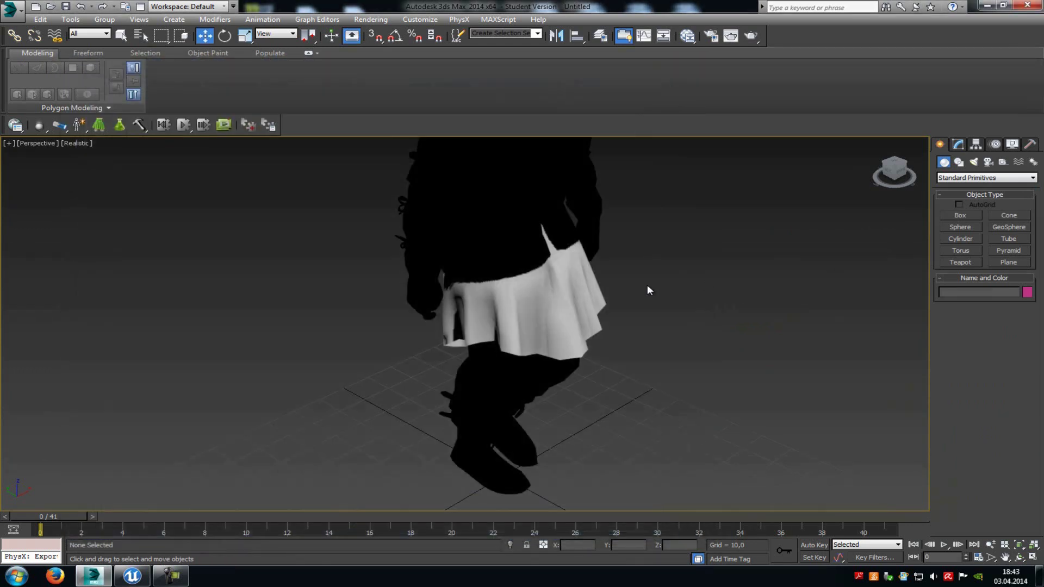
{"action": "left_click", "coordinate": [577, 300]}
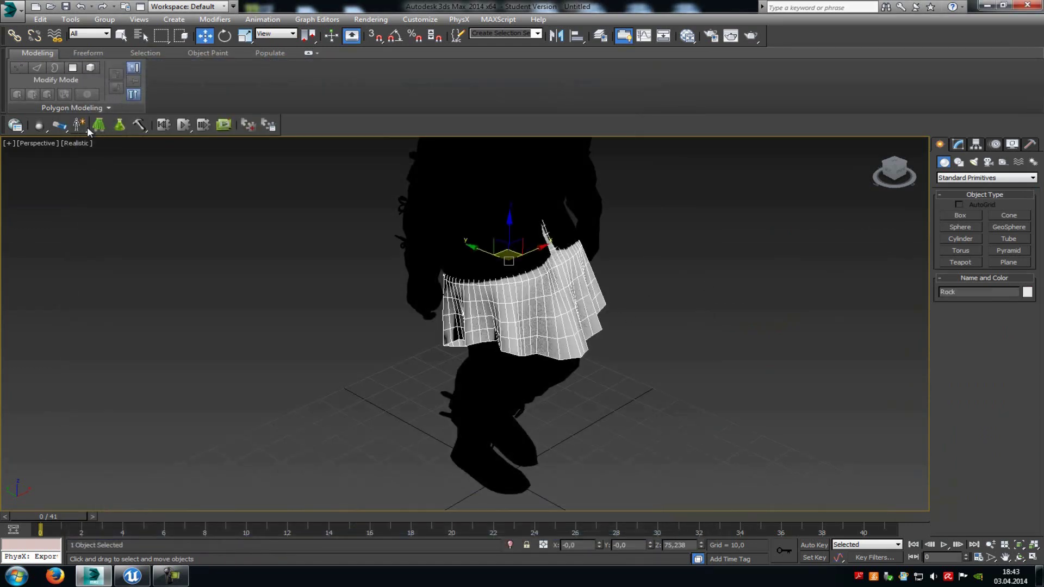
{"action": "left_click_drag", "start_coordinate": [80, 126], "coordinate": [96, 161]}
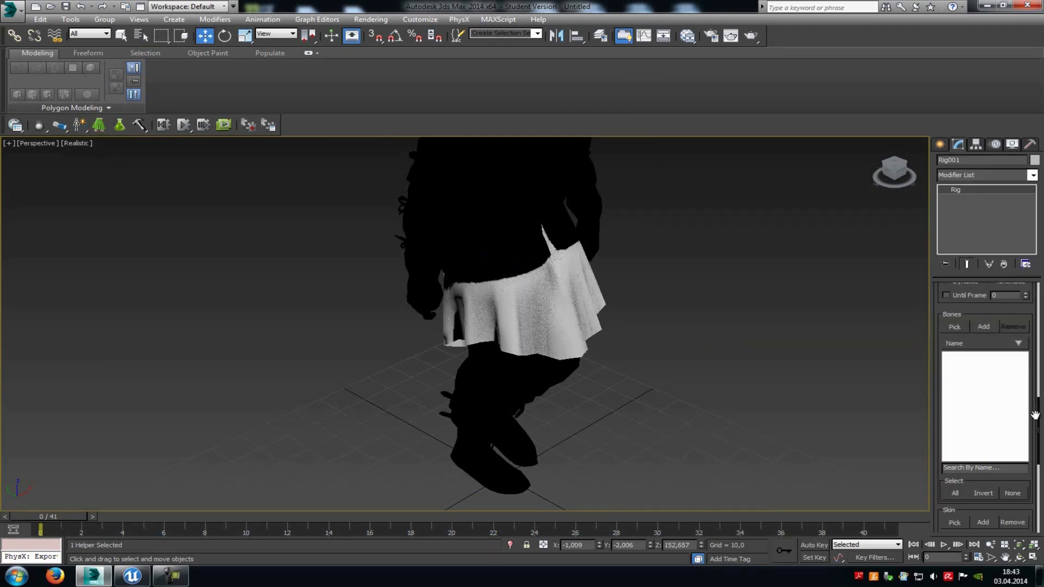
{"action": "left_click_drag", "start_coordinate": [1038, 417], "coordinate": [1038, 439]}
{"action": "scroll", "coordinate": [987, 395], "scroll_direction": "down", "scroll_amount": 5}
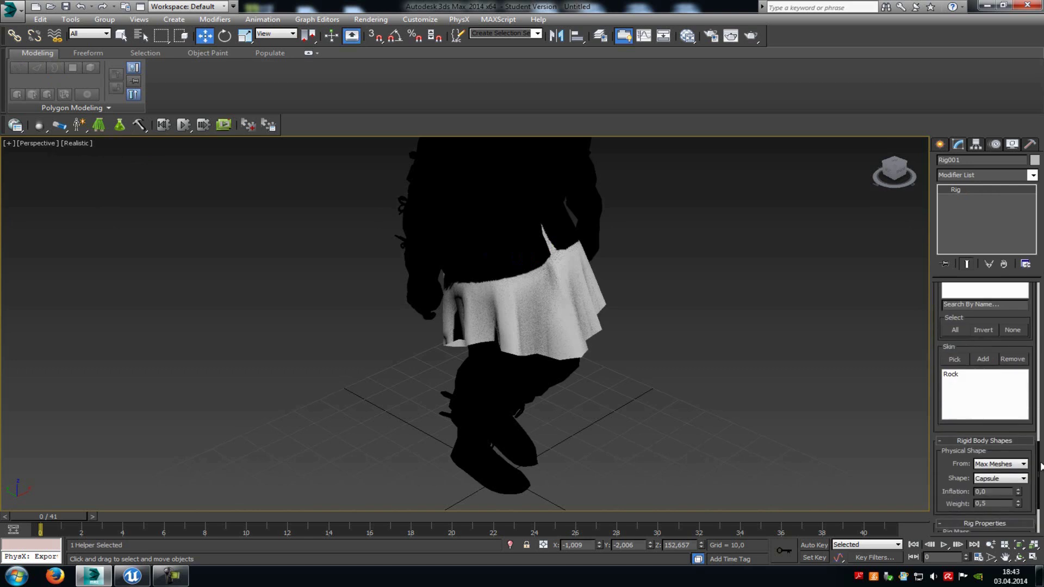
- Build the rig's body shapes from bones with an inflation of 1,0
{"action": "left_click", "coordinate": [987, 395]}
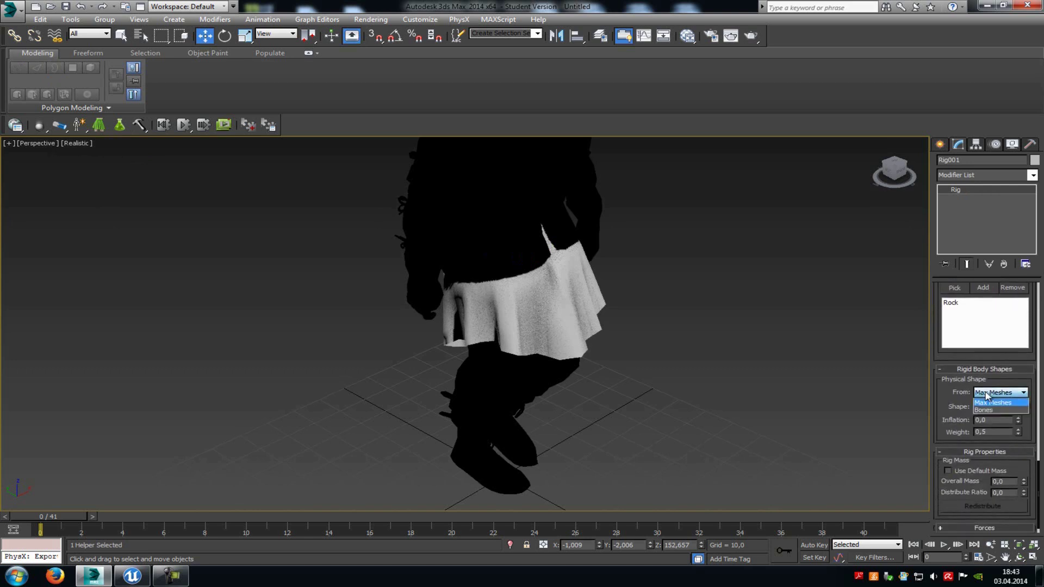
{"action": "left_click", "coordinate": [990, 409]}
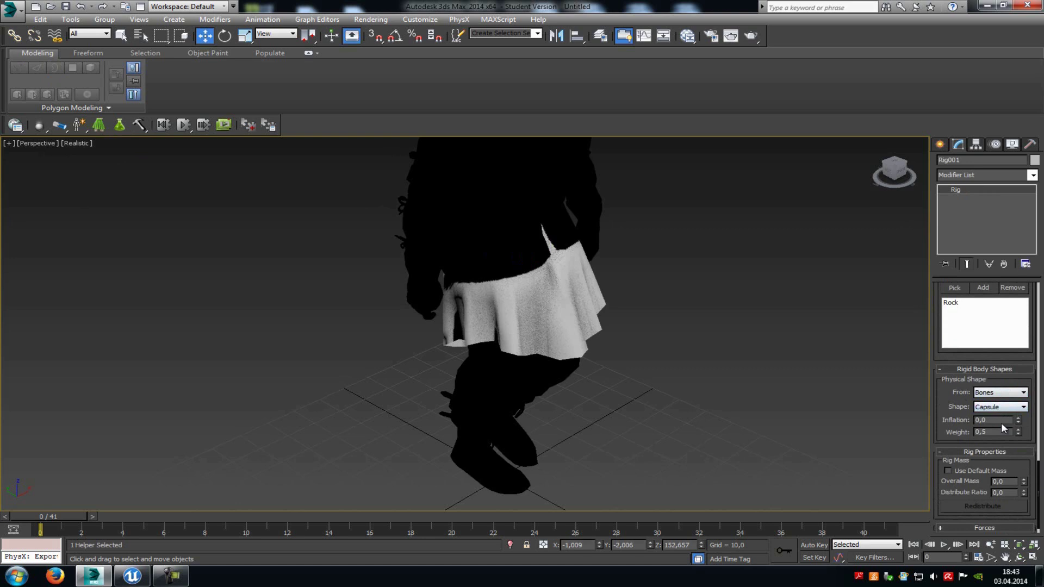
{"action": "left_click", "coordinate": [1001, 421]}
{"action": "type", "text": "1"}
{"action": "key", "text": "Return"}
{"action": "left_click_drag", "start_coordinate": [1039, 474], "coordinate": [1040, 402]}
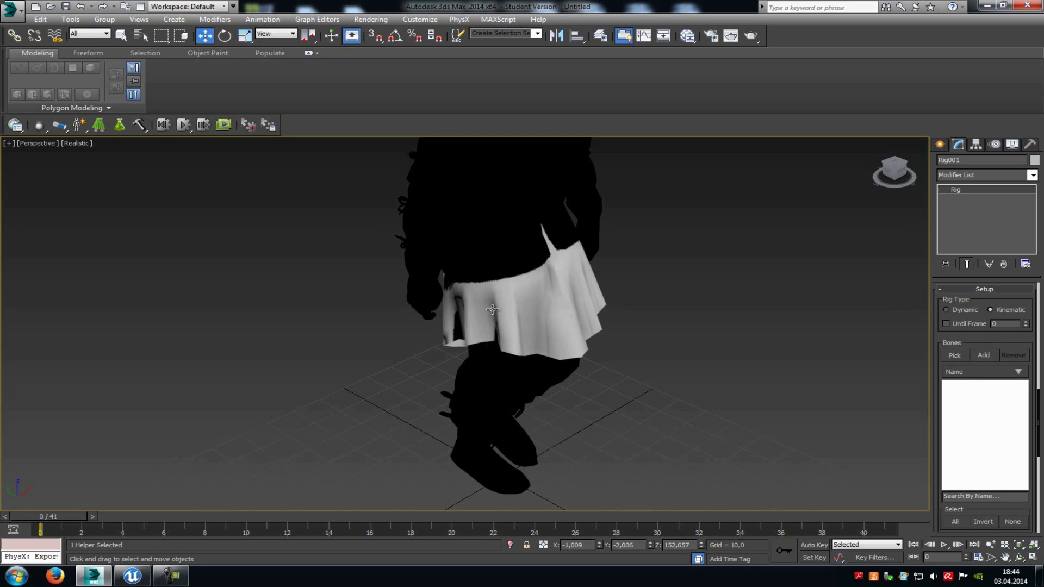
- Add thigh_L and thigh_R as the rig's bones
{"action": "middle_click_drag", "start_coordinate": [499, 299], "coordinate": [522, 306]}
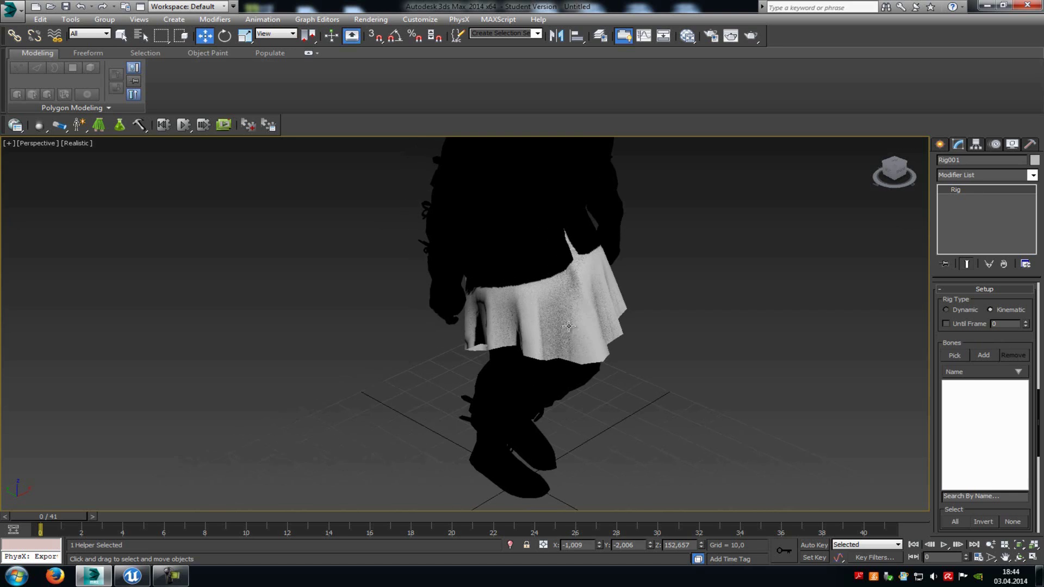
{"action": "left_click", "coordinate": [984, 355]}
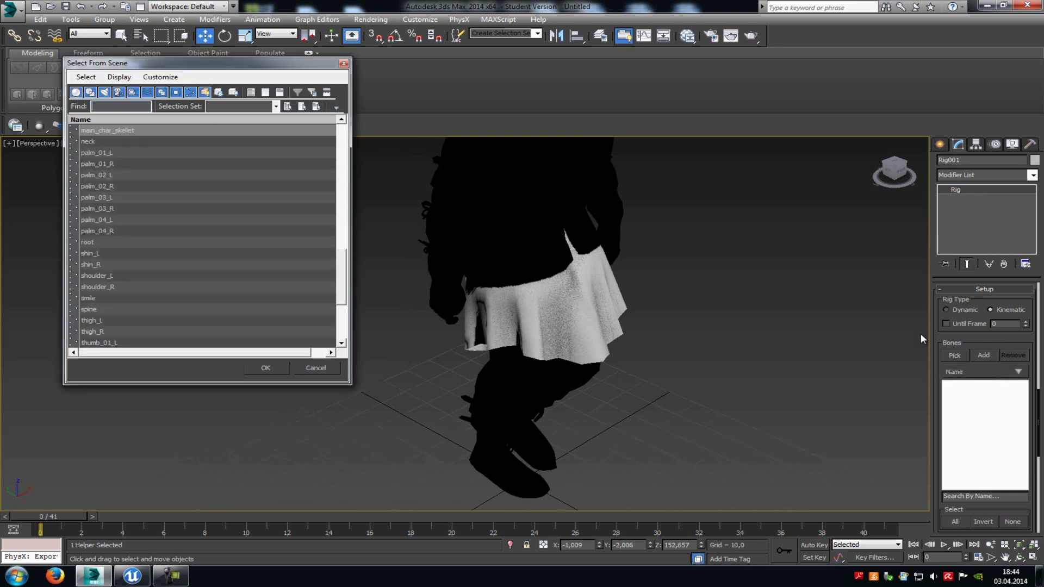
{"action": "left_click", "coordinate": [87, 321]}
{"action": "left_click", "coordinate": [87, 331], "text": "ctrl"}
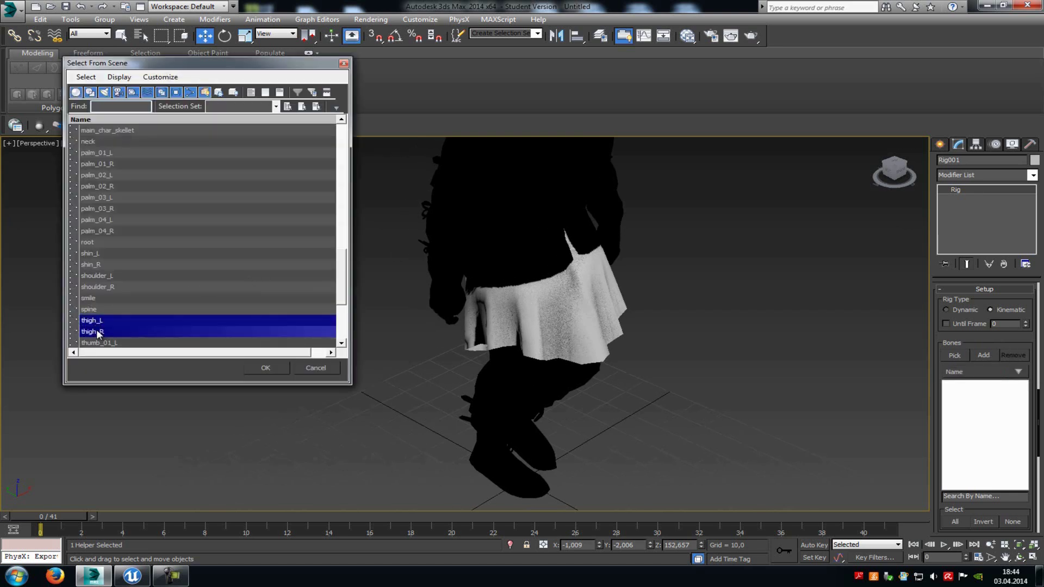
{"action": "left_click", "coordinate": [266, 368]}
{"action": "middle_click_drag", "start_coordinate": [675, 258], "coordinate": [660, 268]}
{"action": "left_click", "coordinate": [938, 148]}
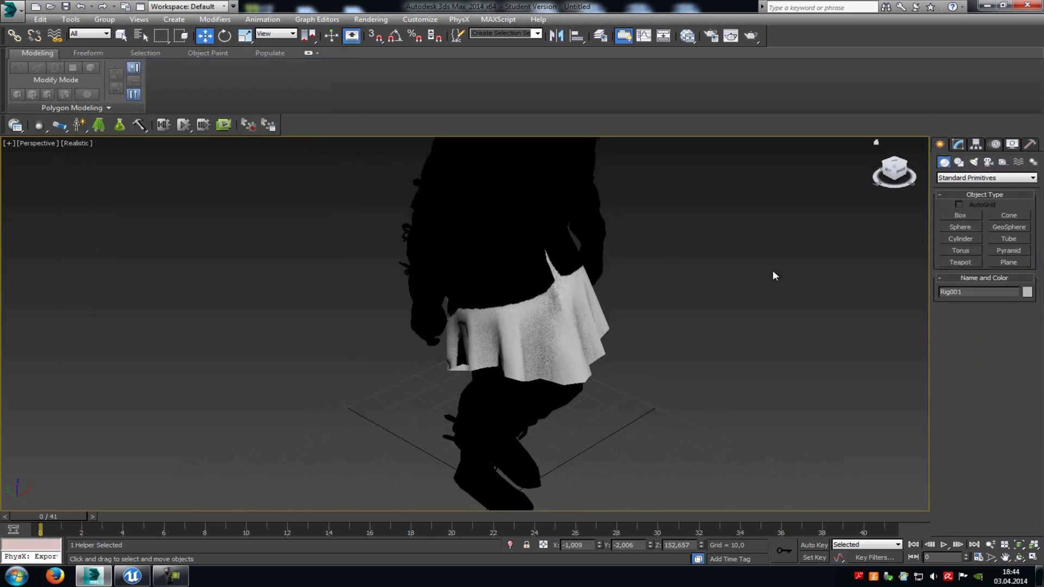
- Give Rock's APEX Clothing a contact thickness of 19,5 and launch the simulation preview
{"action": "left_click", "coordinate": [581, 330]}
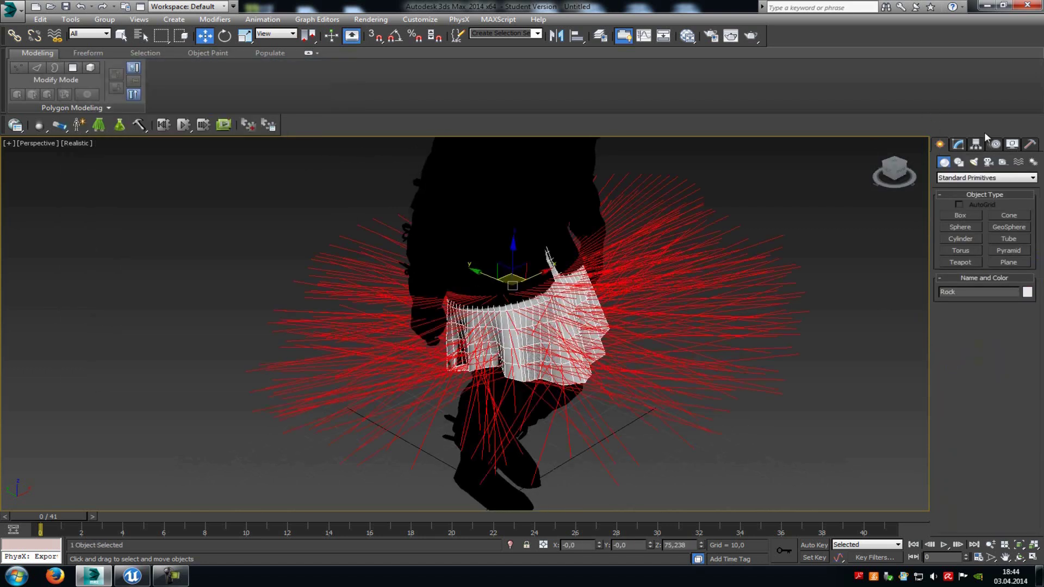
{"action": "left_click", "coordinate": [958, 144]}
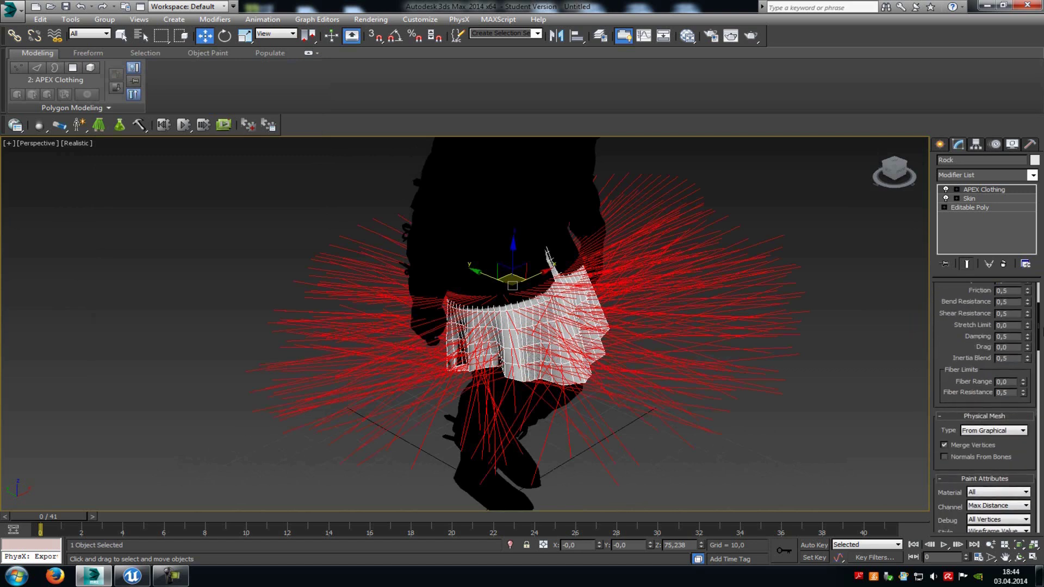
{"action": "left_click_drag", "start_coordinate": [1040, 329], "coordinate": [1040, 381]}
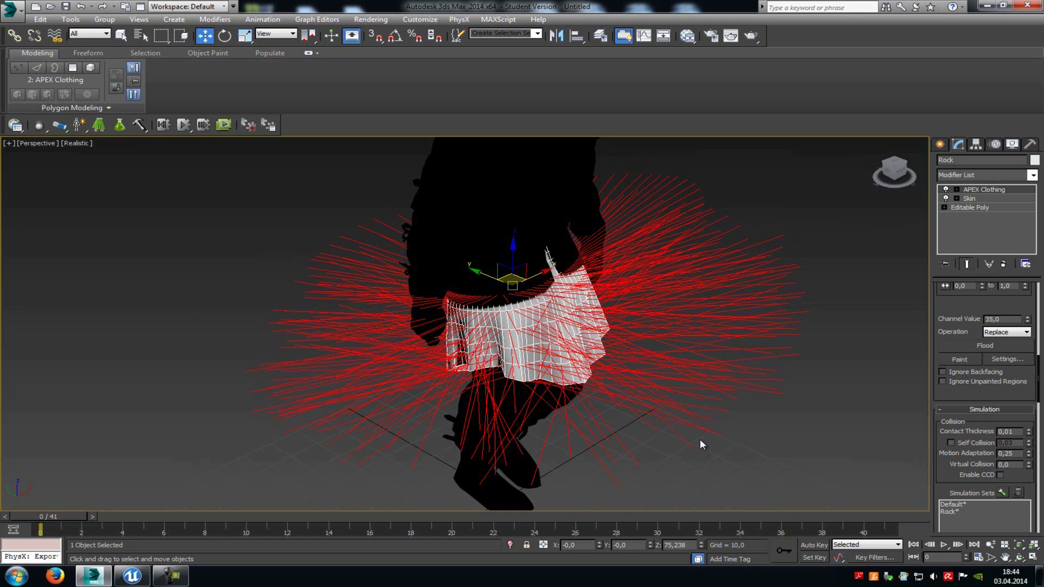
{"action": "double_click", "coordinate": [1002, 433]}
{"action": "type", "text": "19,5"}
{"action": "key", "text": "Return"}
{"action": "left_click", "coordinate": [223, 124]}
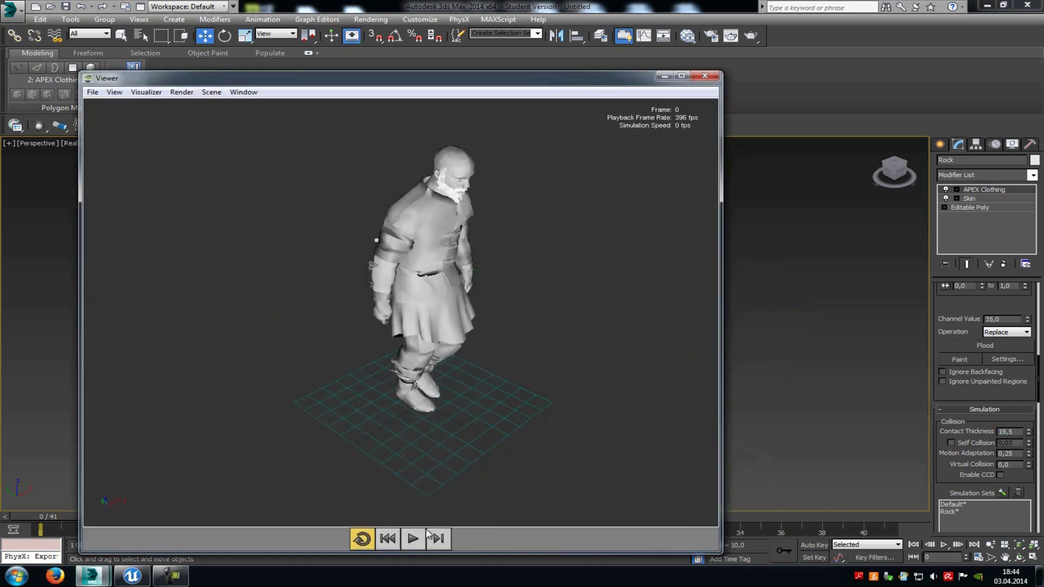
{"action": "left_click", "coordinate": [413, 539]}
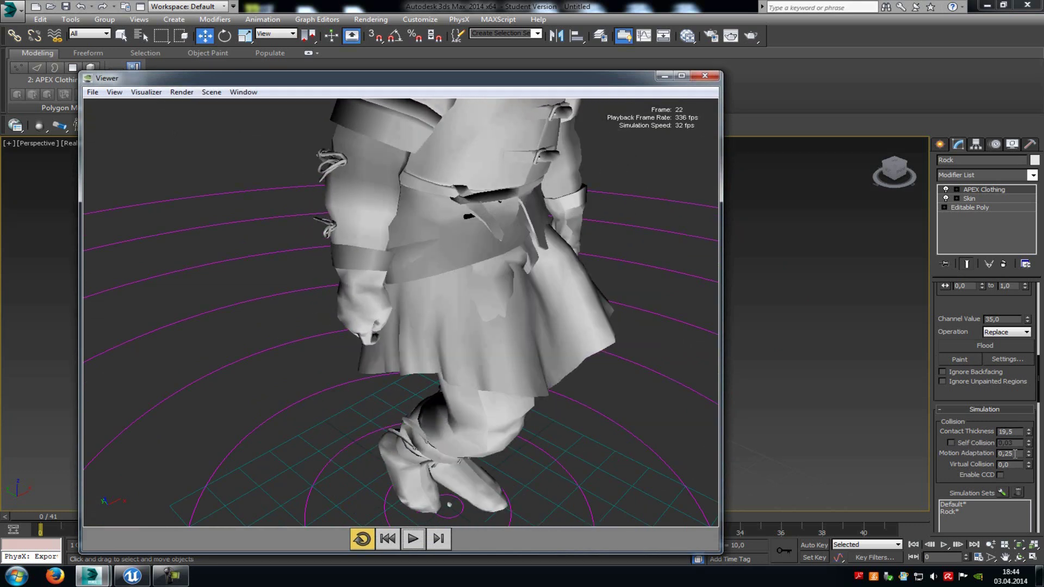
{"action": "left_click", "coordinate": [705, 76]}
{"action": "scroll", "coordinate": [984, 381], "scroll_direction": "down", "scroll_amount": 10}
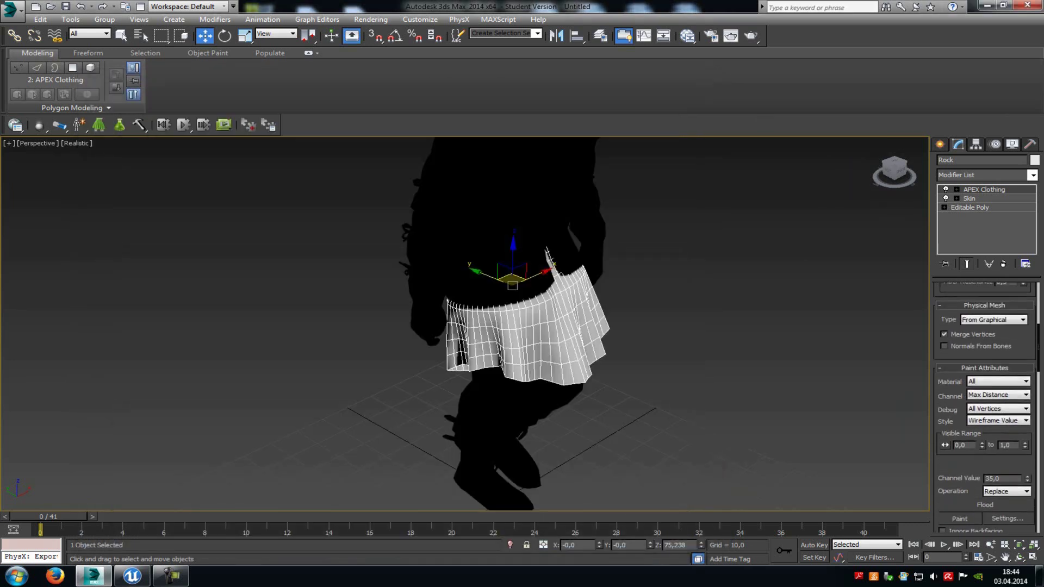
{"action": "scroll", "coordinate": [999, 348], "scroll_direction": "up", "scroll_amount": 3}
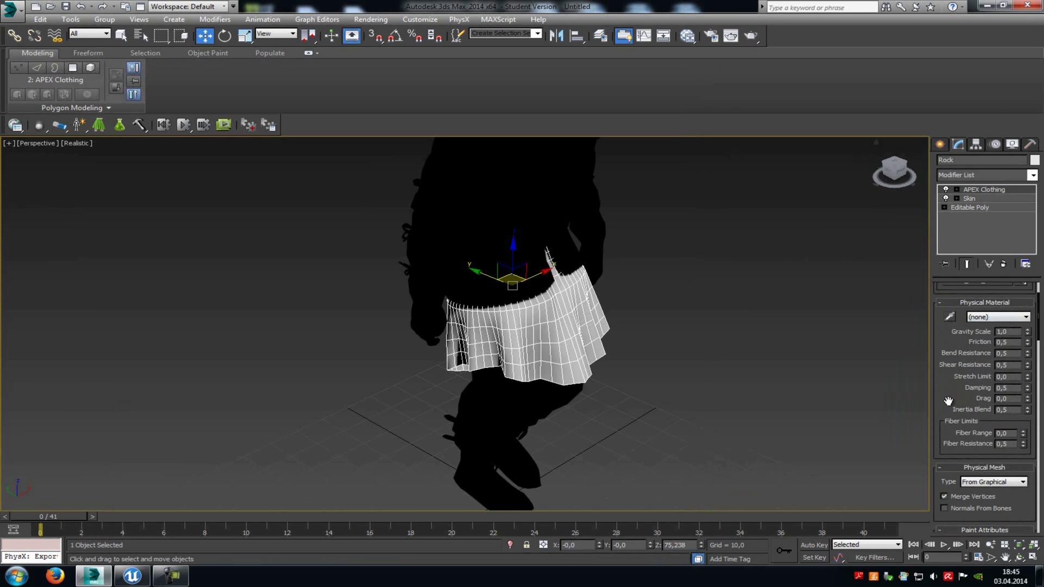
{"action": "left_click", "coordinate": [939, 145]}
{"action": "left_click", "coordinate": [837, 177]}
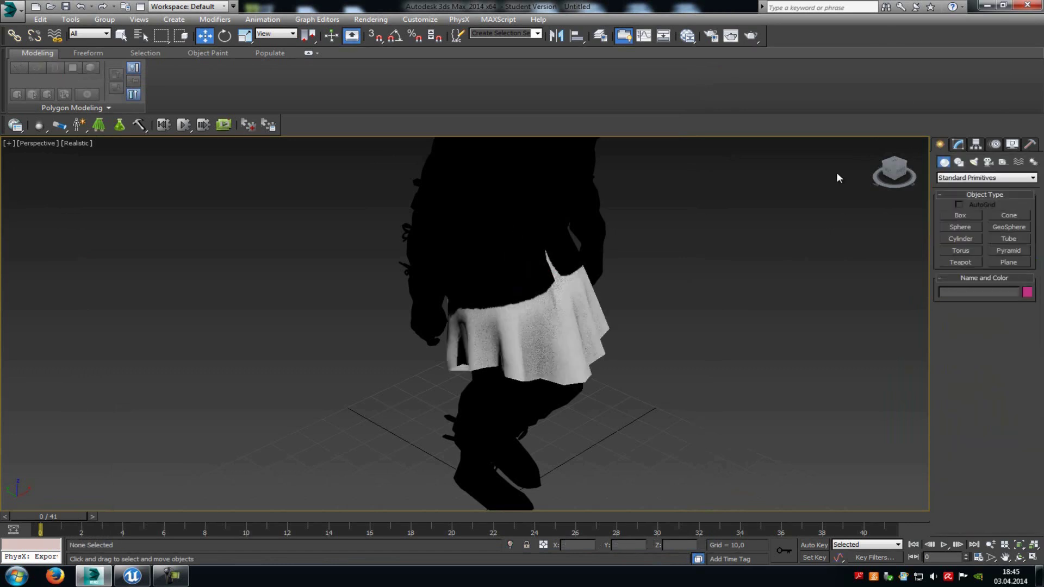
{"action": "scroll", "coordinate": [734, 224], "scroll_direction": "down", "scroll_amount": 4}
{"action": "middle_click_drag", "start_coordinate": [778, 194], "coordinate": [727, 215]}
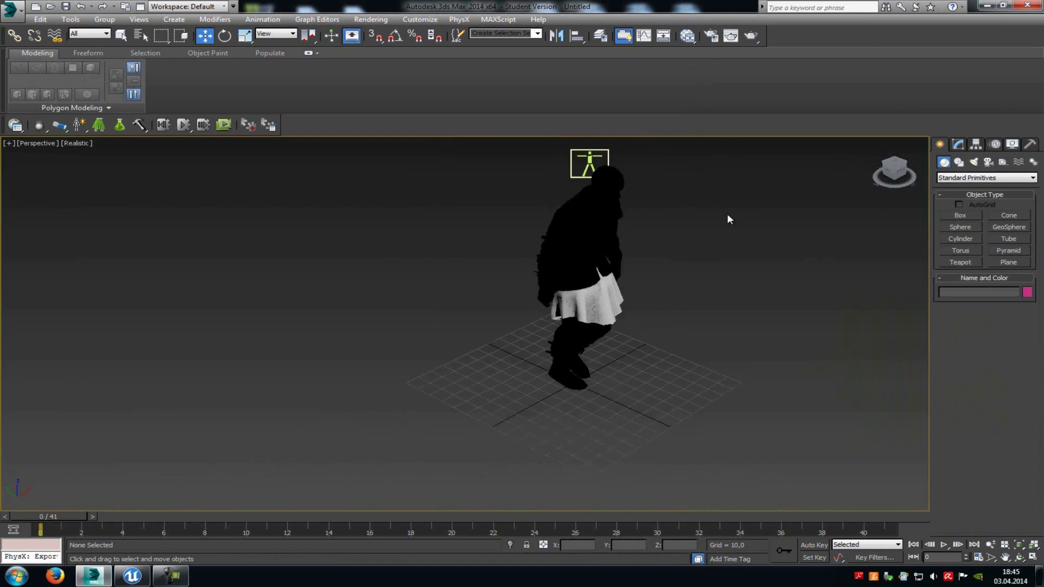
- Begin a whole-scene FBX export, then cancel it
{"action": "left_click", "coordinate": [11, 9]}
{"action": "left_click", "coordinate": [166, 349]}
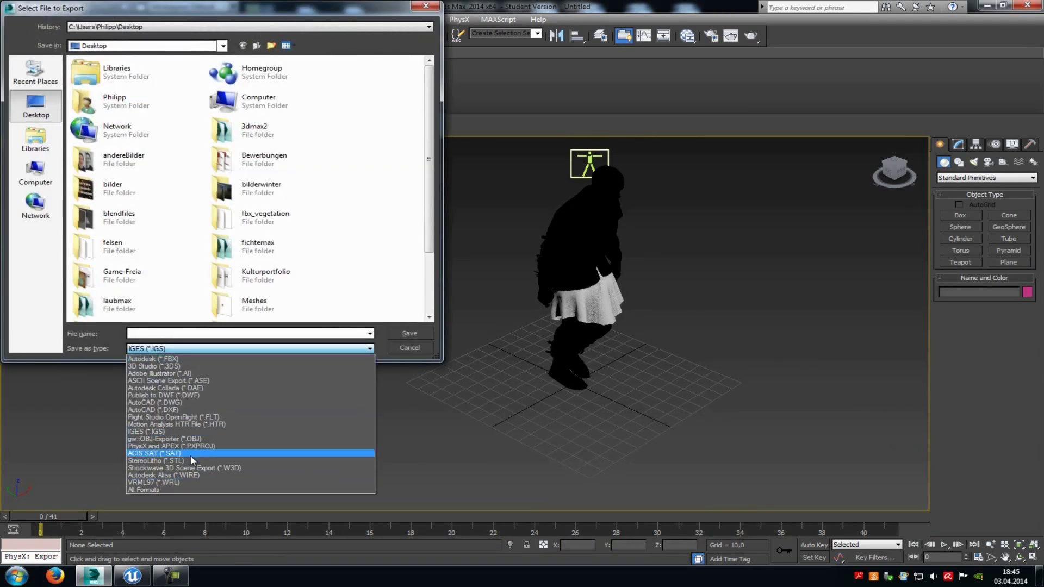
{"action": "left_click", "coordinate": [154, 358]}
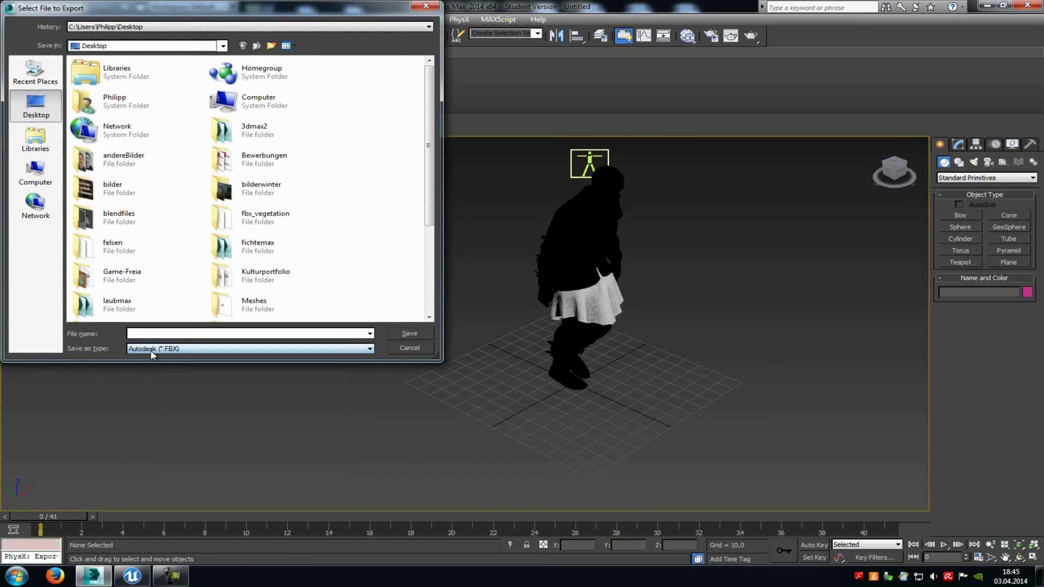
{"action": "left_click", "coordinate": [410, 348]}
{"action": "scroll", "coordinate": [729, 305], "scroll_direction": "up", "scroll_amount": 6}
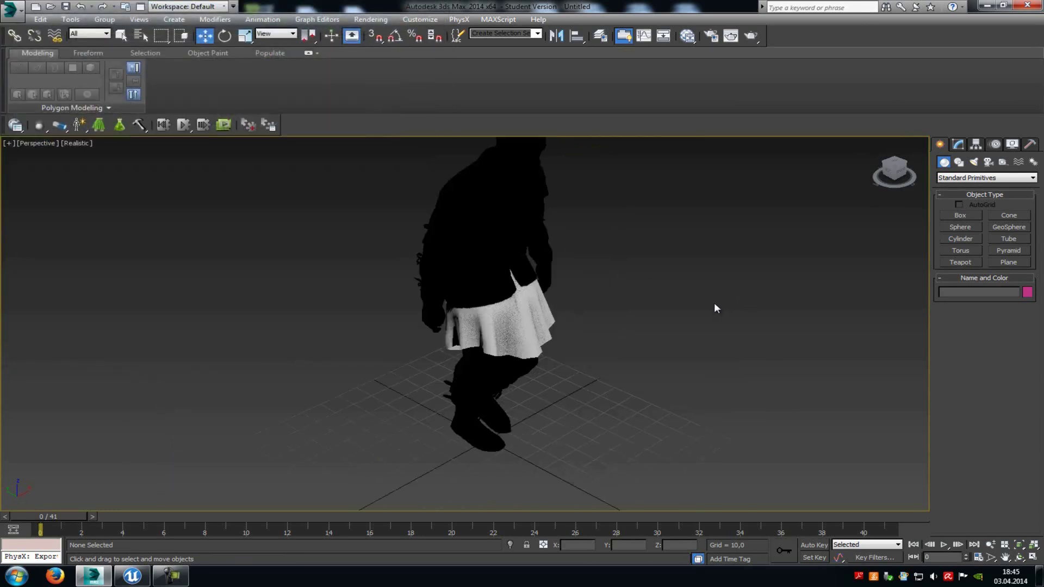
- Select Rock and start Export Selected in PhysX and APEX (*.PXPROJ) format
{"action": "left_click", "coordinate": [465, 359]}
{"action": "left_click", "coordinate": [22, 12]}
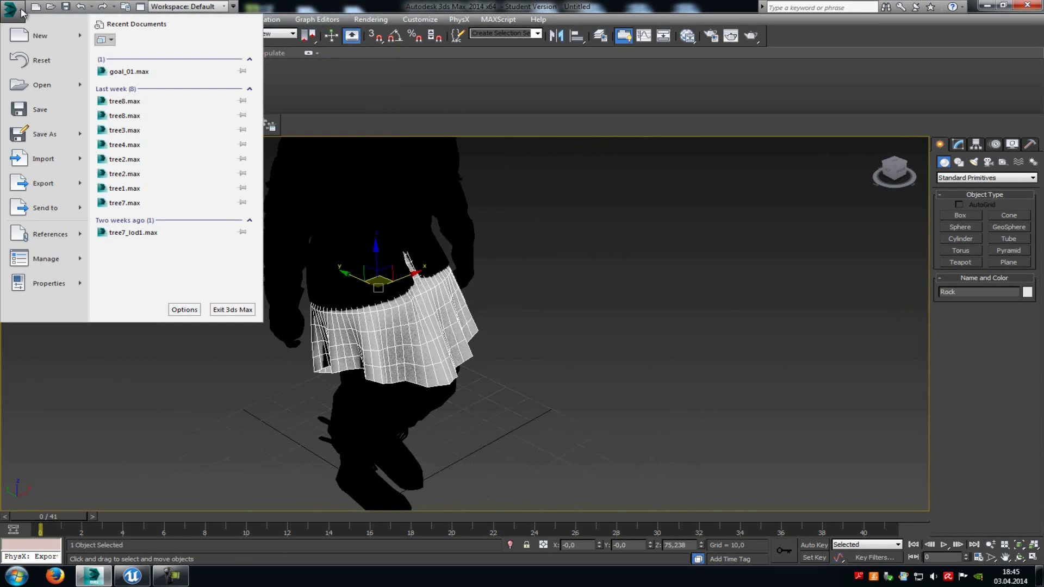
{"action": "mouse_move", "coordinate": [54, 184]}
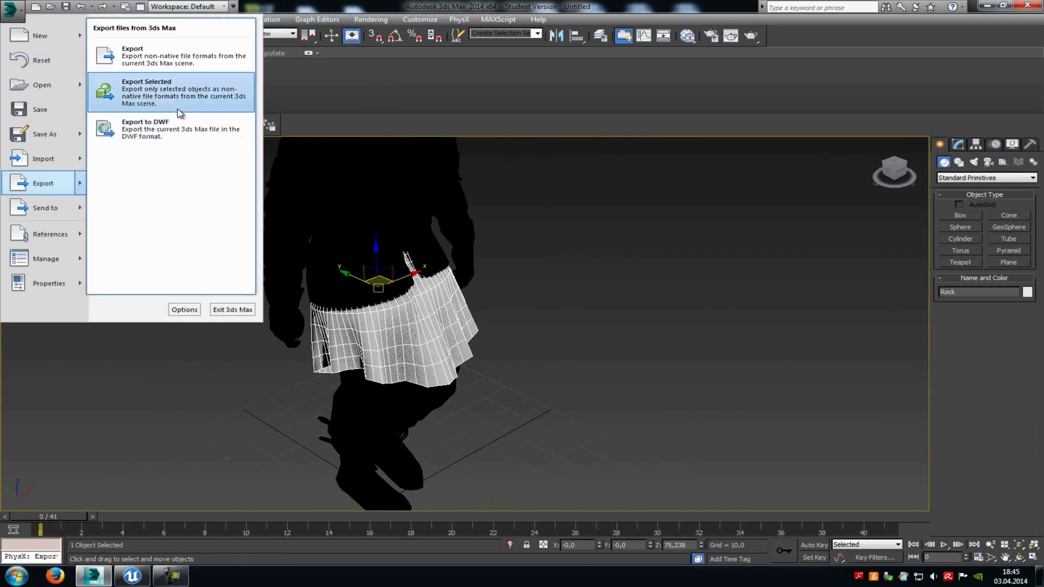
{"action": "left_click", "coordinate": [173, 103]}
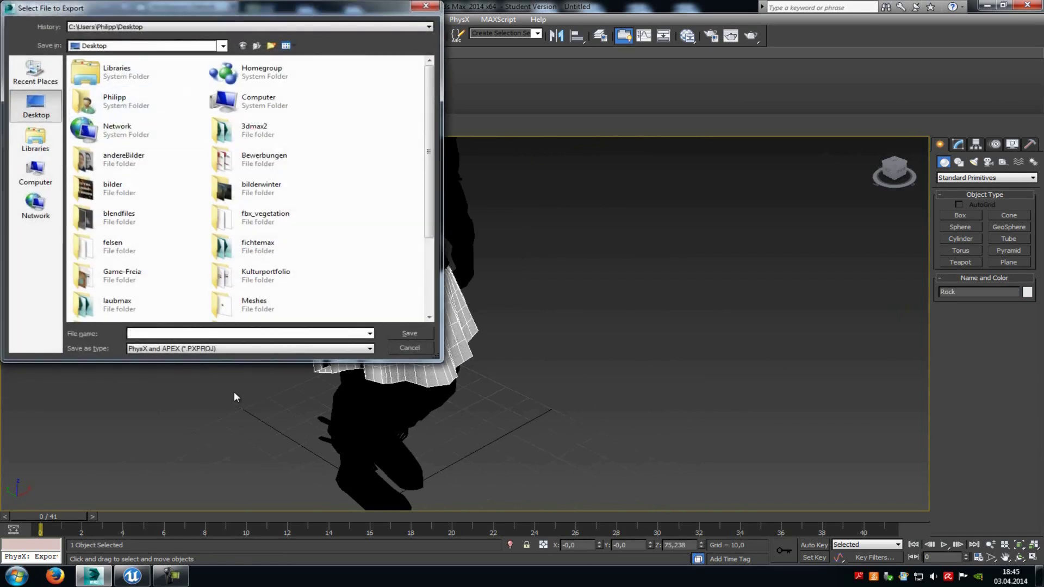
{"action": "left_click", "coordinate": [162, 351]}
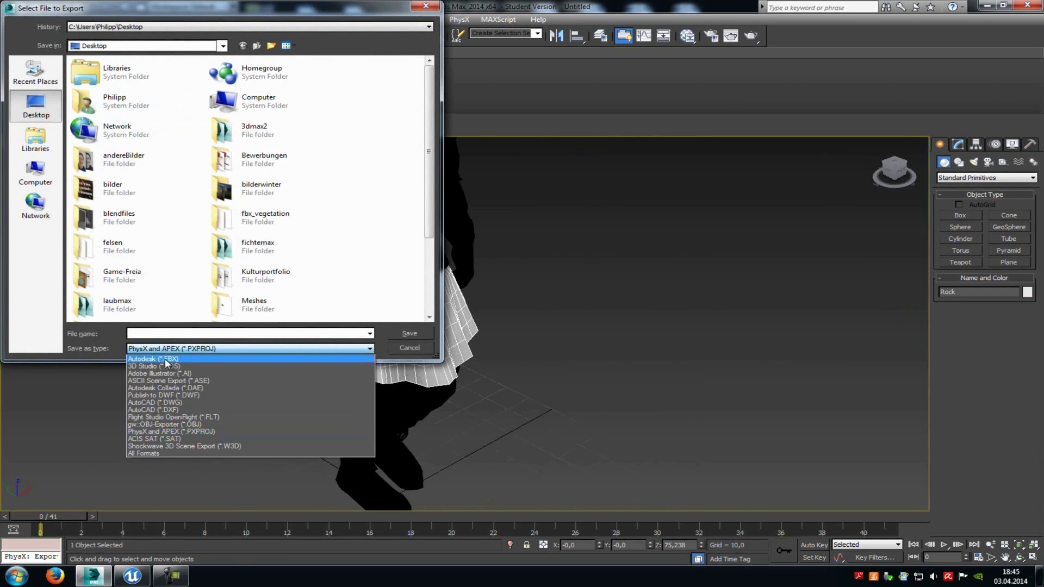
{"action": "left_click", "coordinate": [175, 432]}
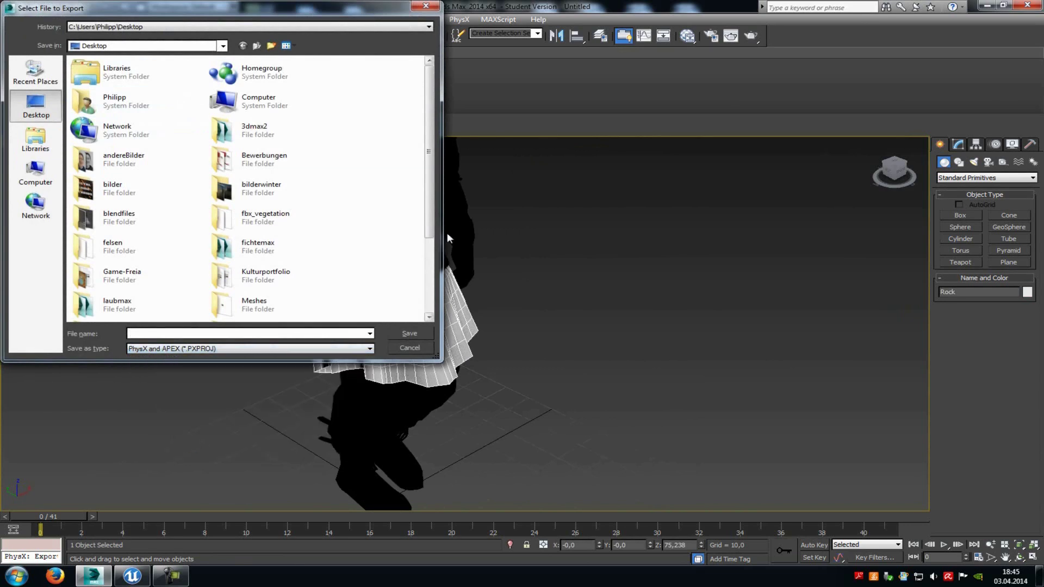
- Save over the existing test_apex.PxProj and run the export
{"action": "scroll", "coordinate": [436, 279], "scroll_direction": "down", "scroll_amount": 3}
{"action": "left_click", "coordinate": [142, 304]}
{"action": "left_click", "coordinate": [430, 333]}
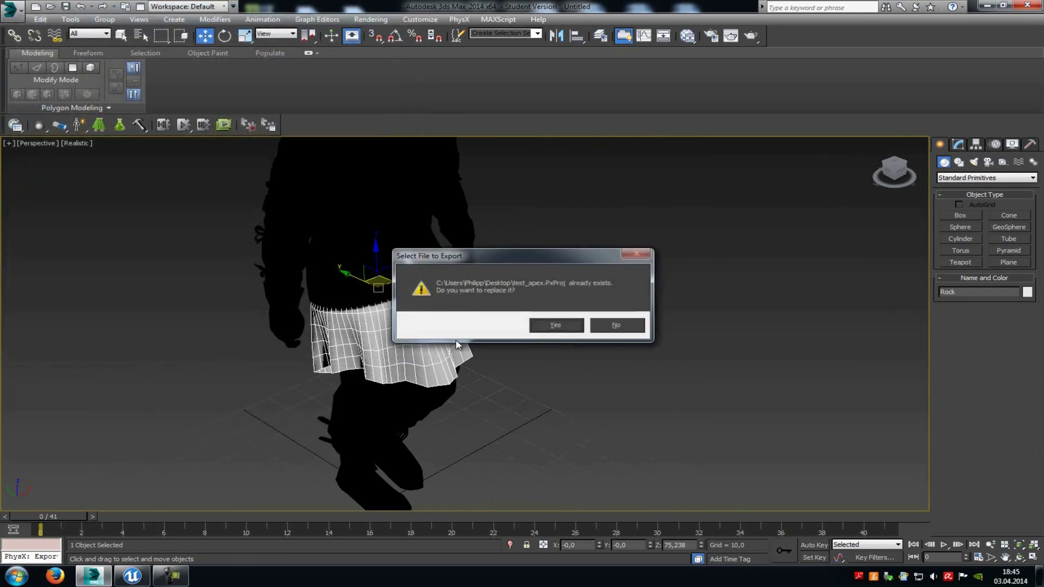
{"action": "left_click", "coordinate": [554, 324]}
{"action": "left_click", "coordinate": [34, 285]}
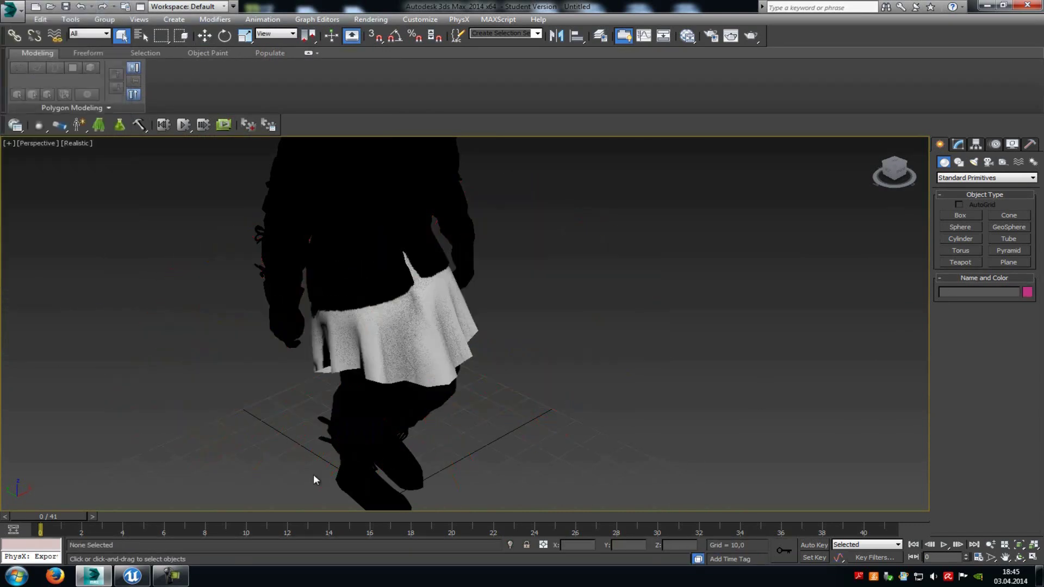
- Launch Unreal Engine 4 and open the MyProject project from the Project Browser
{"action": "left_click", "coordinate": [132, 576]}
{"action": "left_click", "coordinate": [318, 165]}
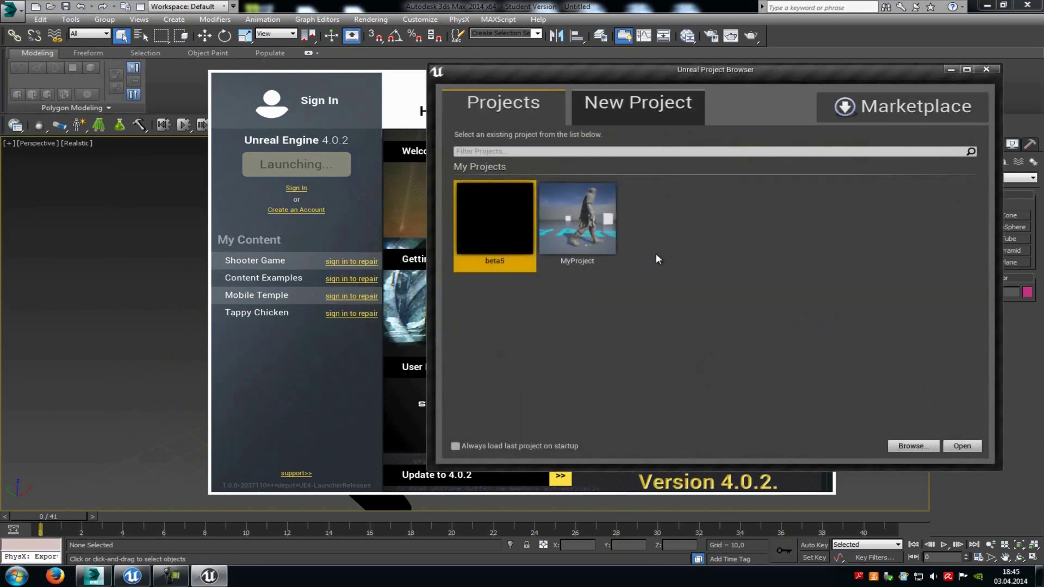
{"action": "left_click", "coordinate": [583, 227]}
{"action": "double_click", "coordinate": [583, 227]}
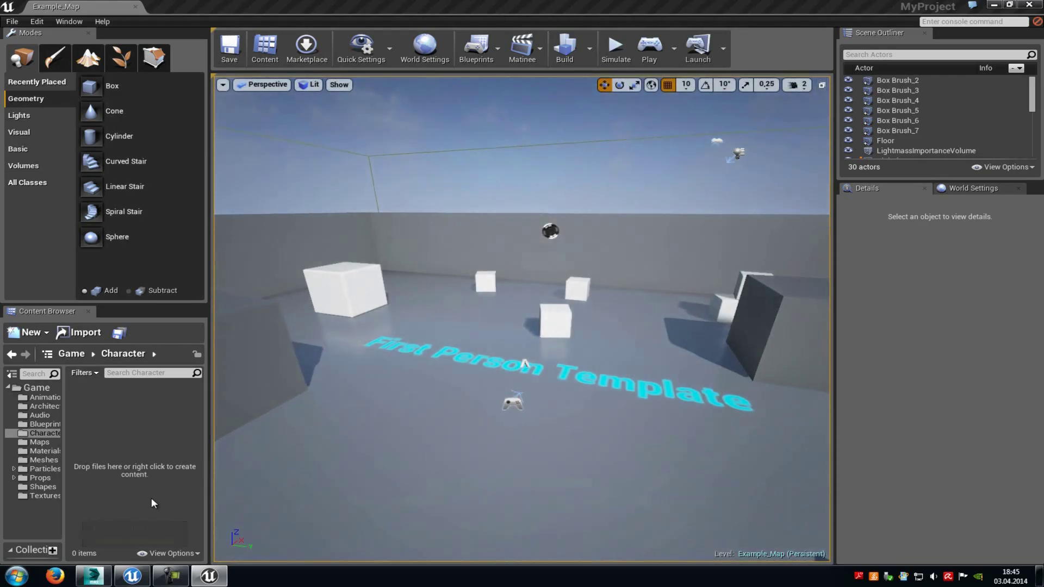
- Import the apex_cloth character FBX from the Desktop into /Game/Character with default options
{"action": "right_click", "coordinate": [150, 498]}
{"action": "left_click", "coordinate": [250, 330]}
{"action": "left_click", "coordinate": [75, 74]}
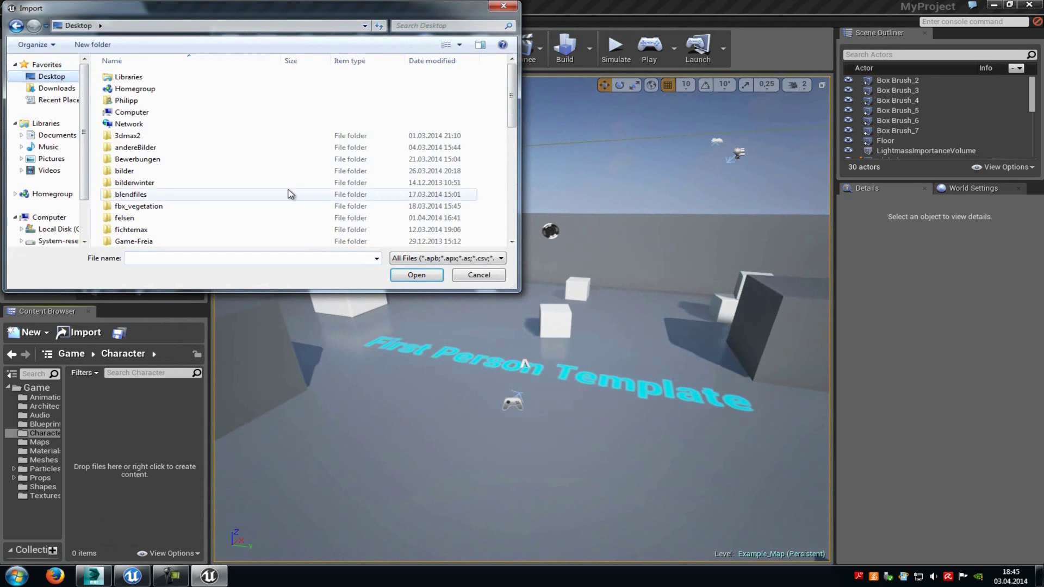
{"action": "scroll", "coordinate": [293, 194], "scroll_direction": "down", "scroll_amount": 10}
{"action": "scroll", "coordinate": [308, 197], "scroll_direction": "up", "scroll_amount": 1}
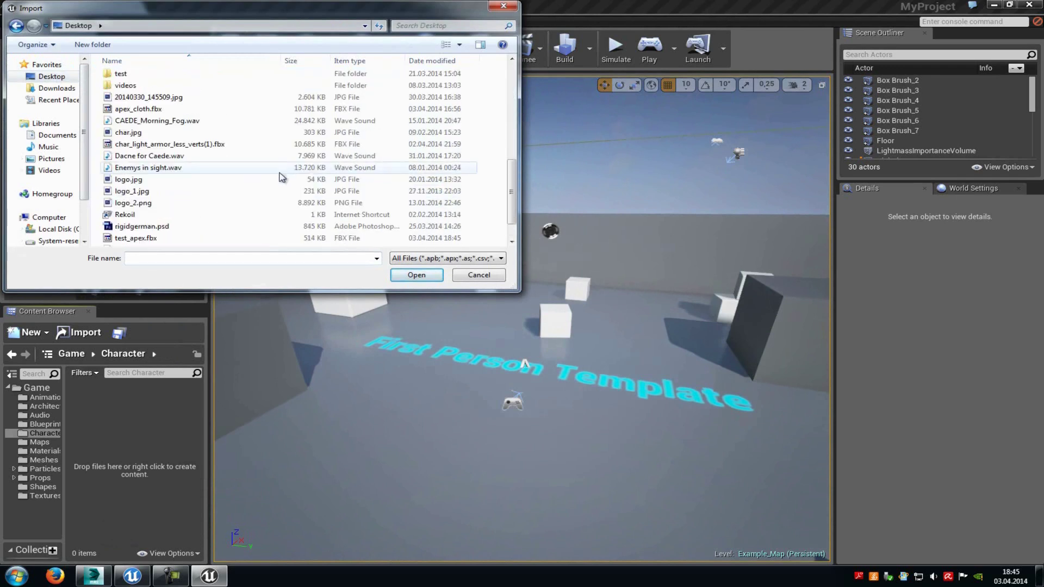
{"action": "double_click", "coordinate": [168, 123]}
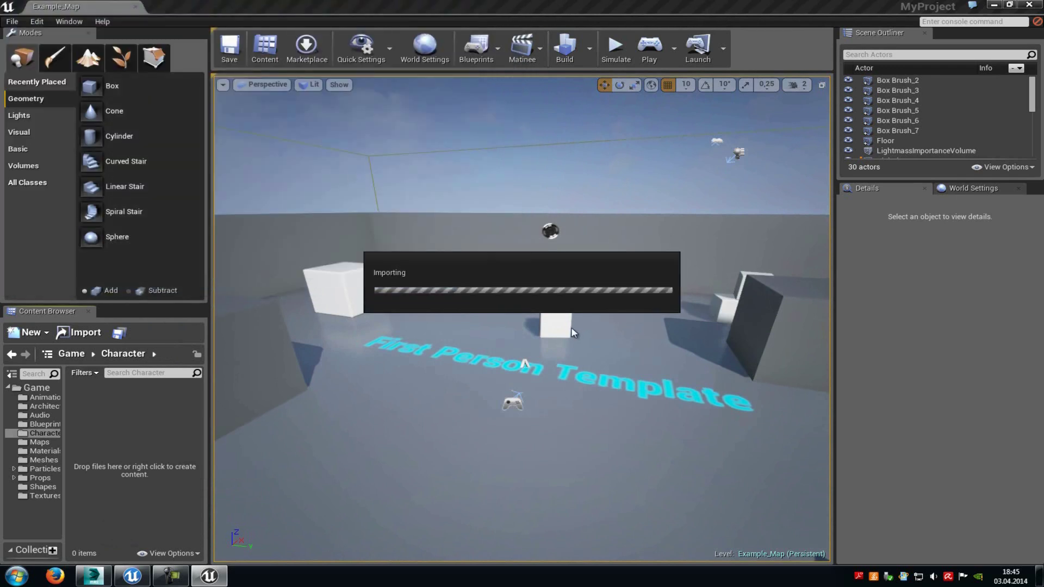
{"action": "left_click", "coordinate": [520, 362]}
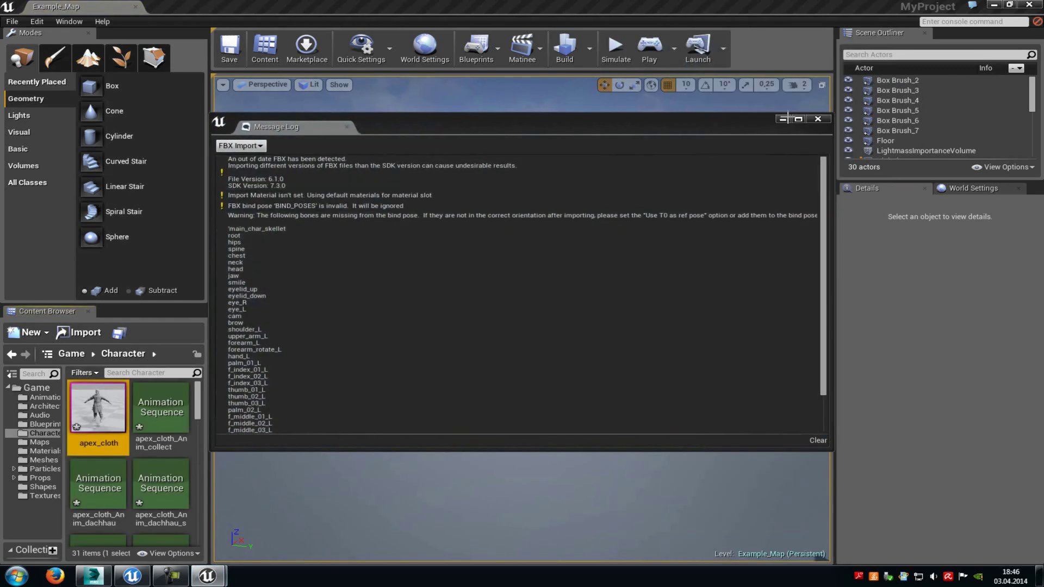
- Dismiss the import Message Log and open the apex_cloth skeletal mesh for editing
{"action": "left_click", "coordinate": [817, 119]}
{"action": "double_click", "coordinate": [105, 414]}
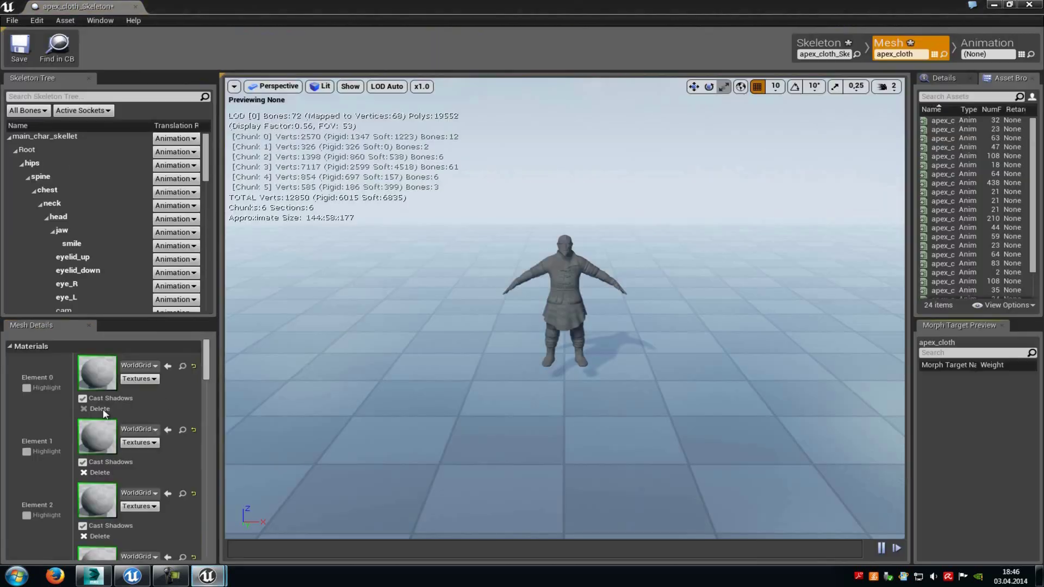
{"action": "left_click", "coordinate": [57, 136]}
{"action": "scroll", "coordinate": [135, 403], "scroll_direction": "down", "scroll_amount": 4}
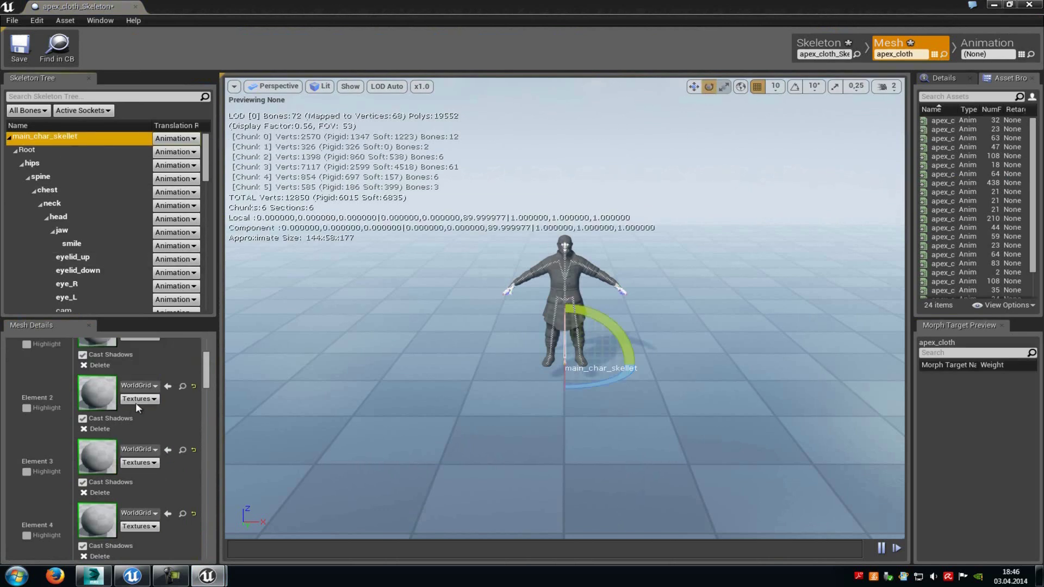
{"action": "scroll", "coordinate": [136, 403], "scroll_direction": "down", "scroll_amount": 5}
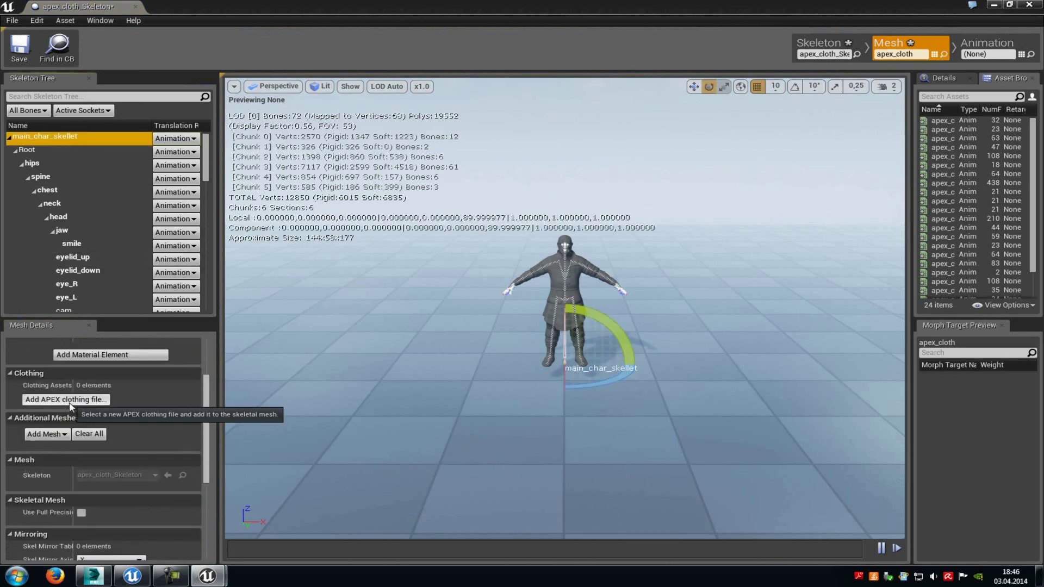
- Add test_apex_Rock.apb as the mesh's APEX clothing and assign it to Element 5
{"action": "left_click", "coordinate": [81, 400]}
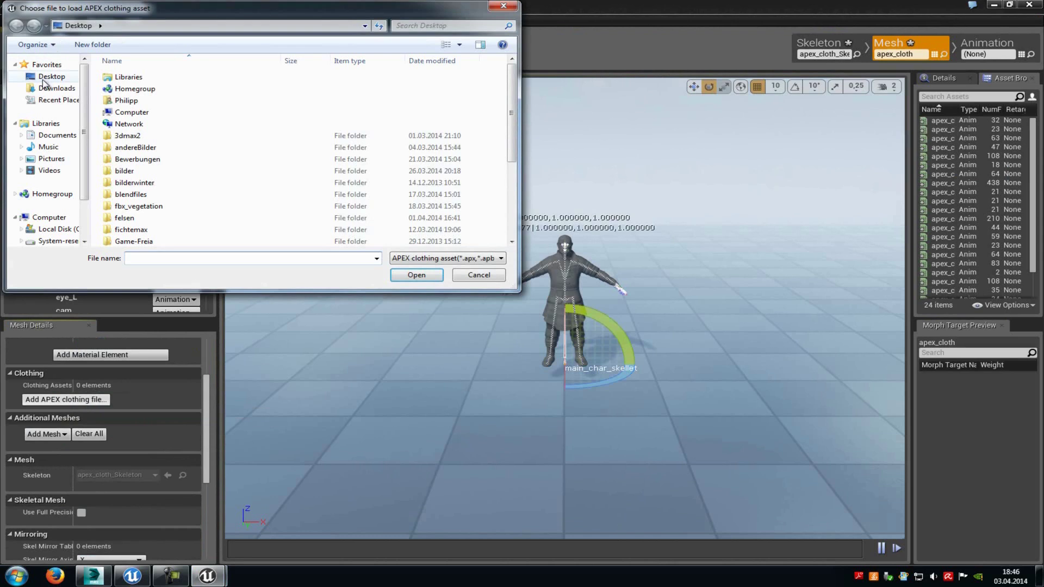
{"action": "scroll", "coordinate": [224, 184], "scroll_direction": "down", "scroll_amount": 4}
{"action": "double_click", "coordinate": [163, 239]}
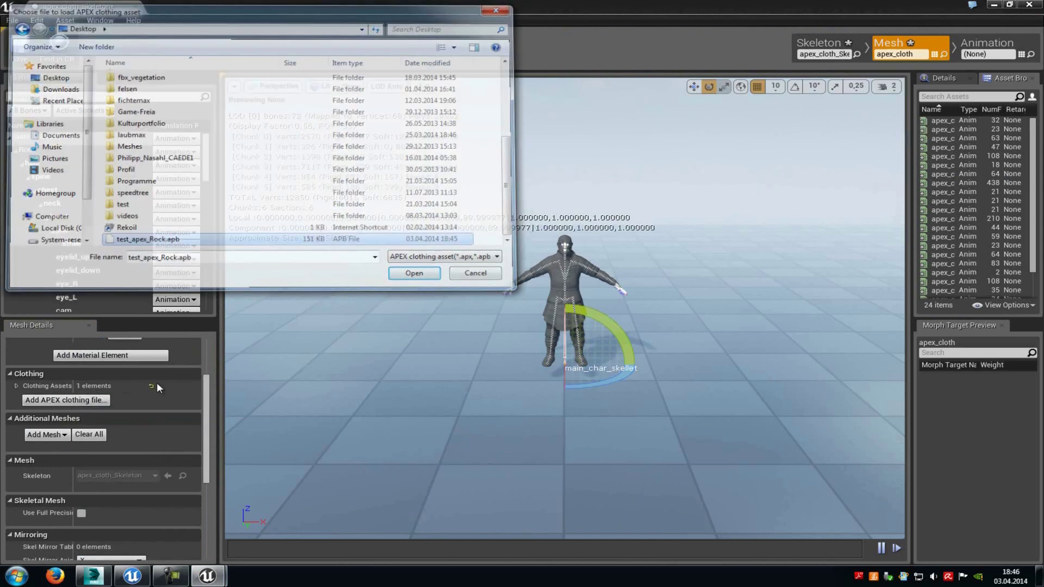
{"action": "scroll", "coordinate": [158, 403], "scroll_direction": "up", "scroll_amount": 3}
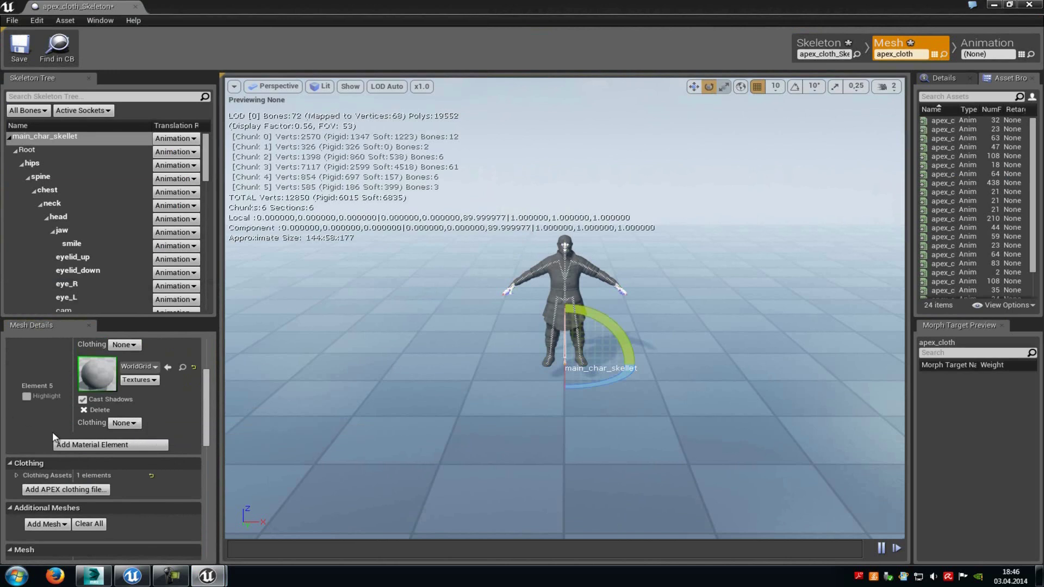
{"action": "left_click", "coordinate": [125, 423]}
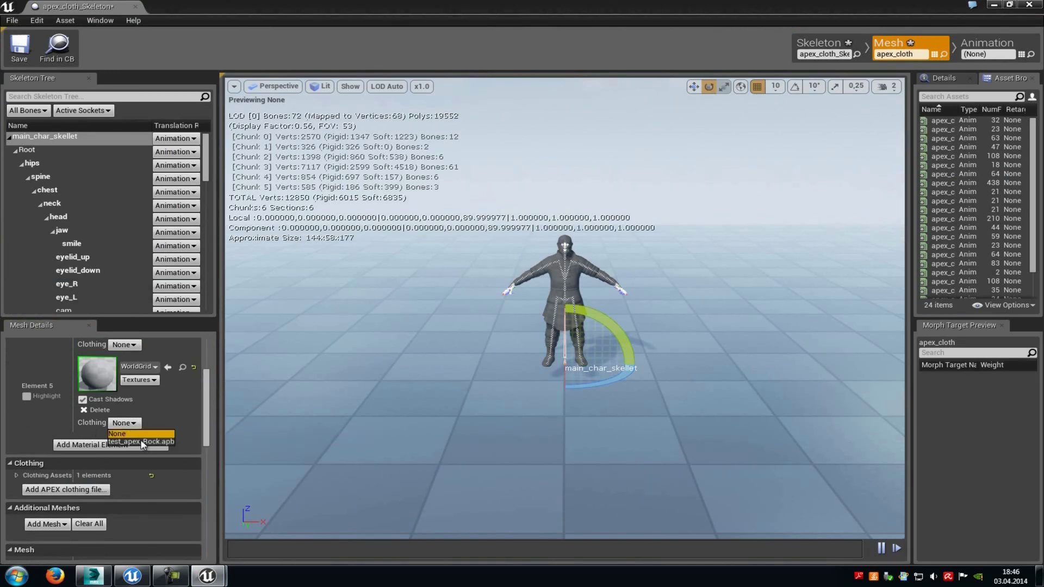
{"action": "left_click", "coordinate": [142, 442]}
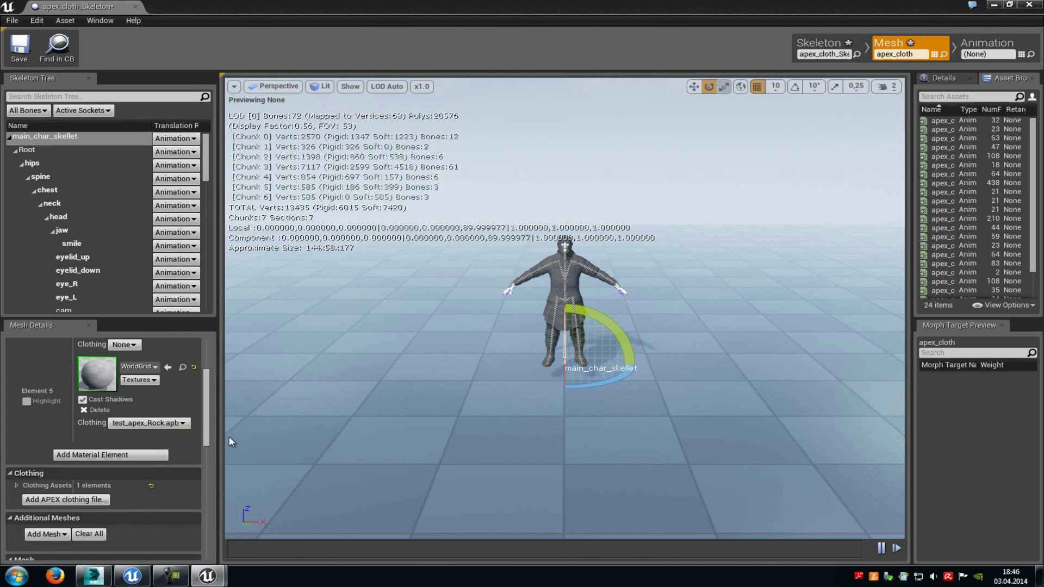
{"action": "scroll", "coordinate": [561, 393], "scroll_direction": "up", "scroll_amount": 6}
- Preview the skirt cloth with Apply Wind on, toggling simulation, then reset Wind Strength to 0
{"action": "scroll", "coordinate": [589, 337], "scroll_direction": "down", "scroll_amount": 5}
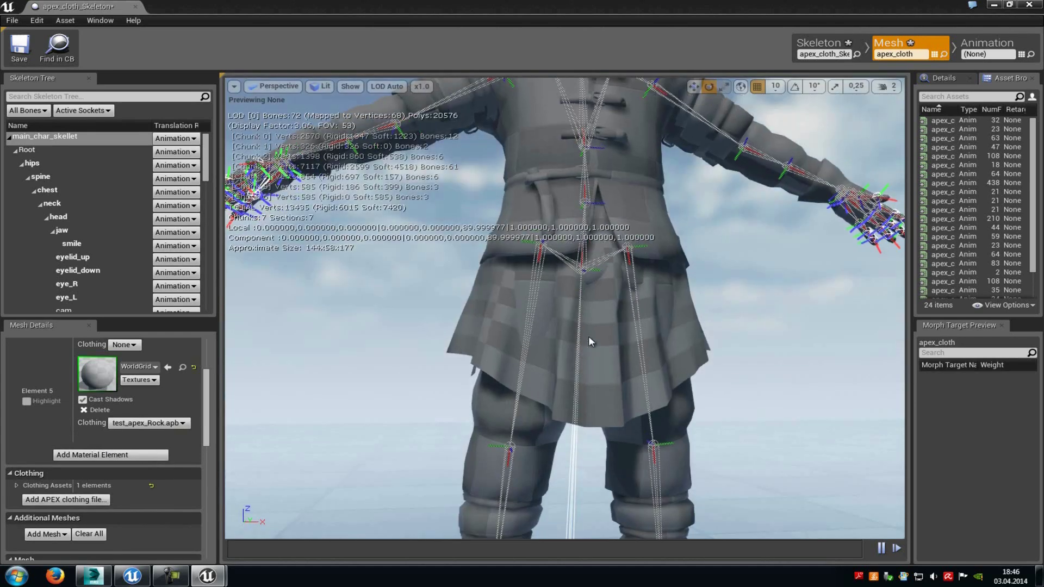
{"action": "left_click", "coordinate": [351, 86]}
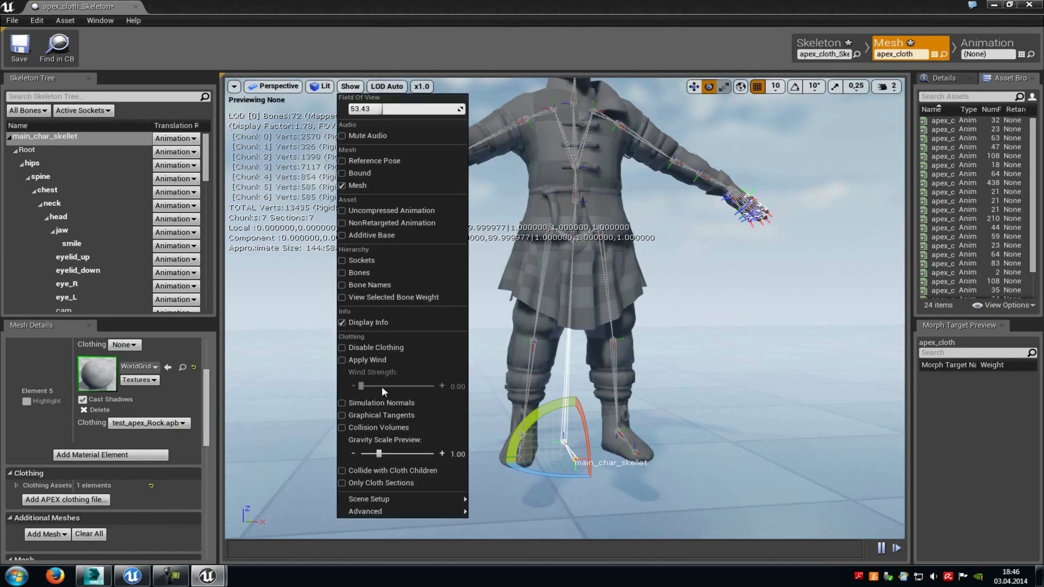
{"action": "left_click", "coordinate": [344, 358]}
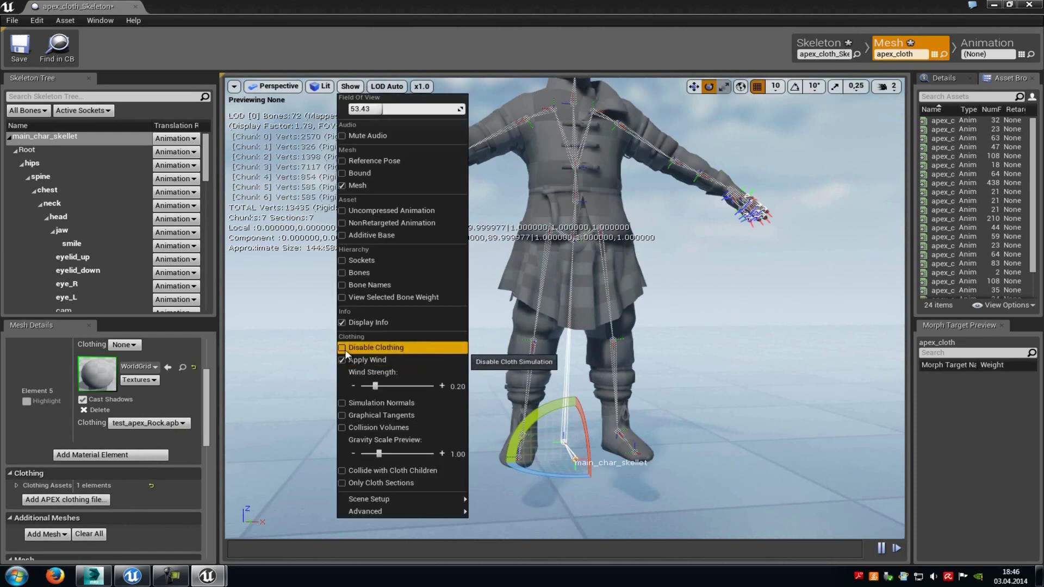
{"action": "left_click", "coordinate": [344, 348]}
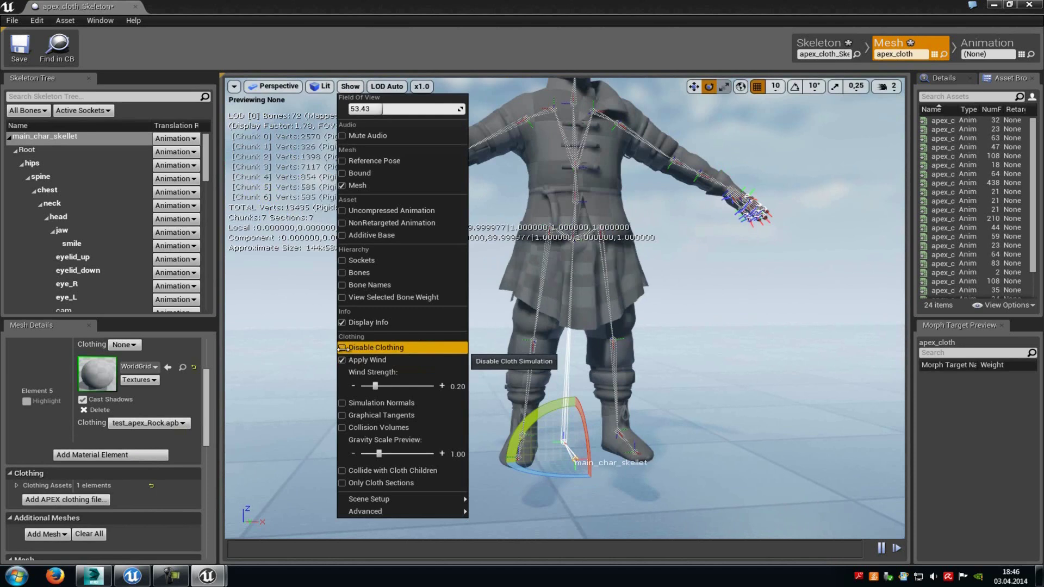
{"action": "left_click_drag", "start_coordinate": [375, 386], "coordinate": [405, 387]}
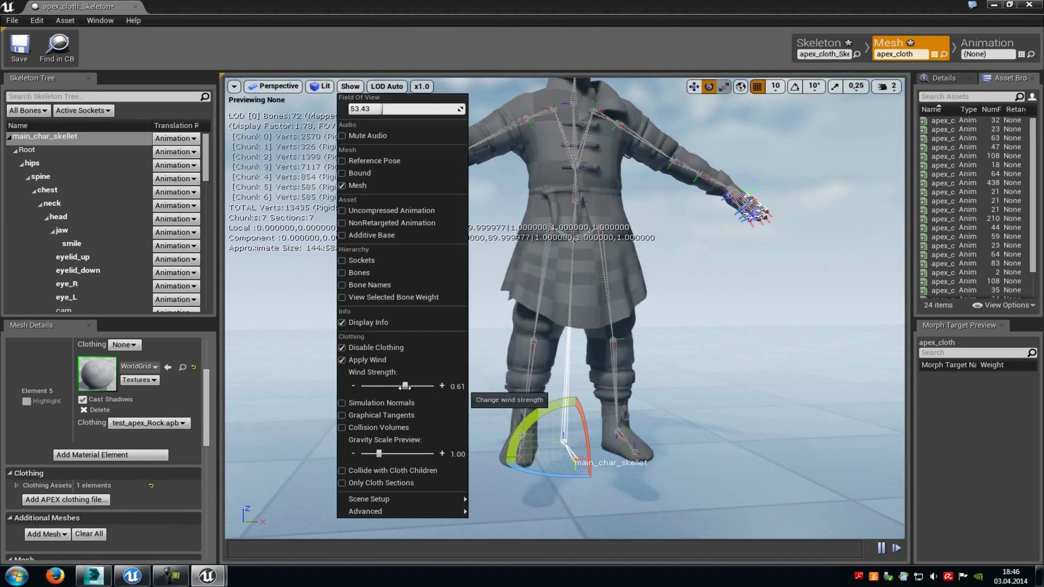
{"action": "left_click", "coordinate": [342, 348]}
{"action": "left_click_drag", "start_coordinate": [405, 386], "coordinate": [330, 389]}
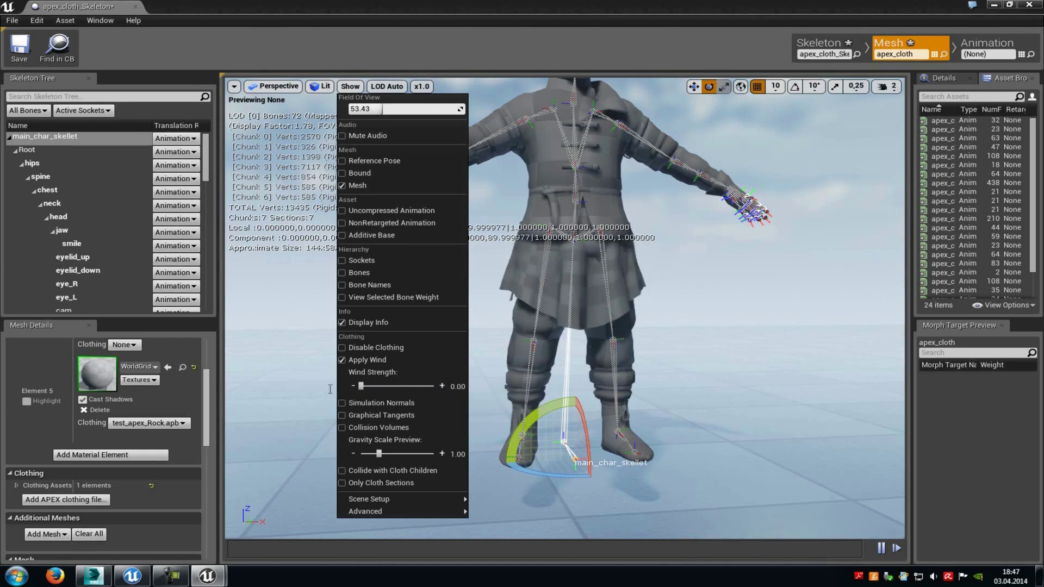
{"action": "left_click", "coordinate": [686, 3]}
- Back in the level, give the placed character the apex_cloth_Anim_walk_slow animation and frame it
{"action": "left_click", "coordinate": [1029, 4]}
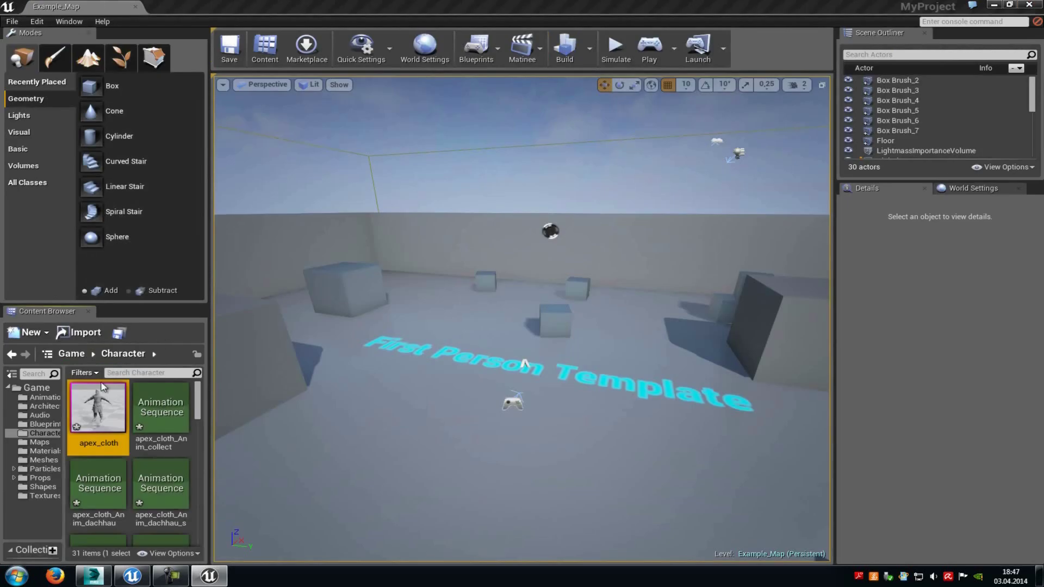
{"action": "left_click", "coordinate": [152, 374]}
{"action": "type", "text": "walk"}
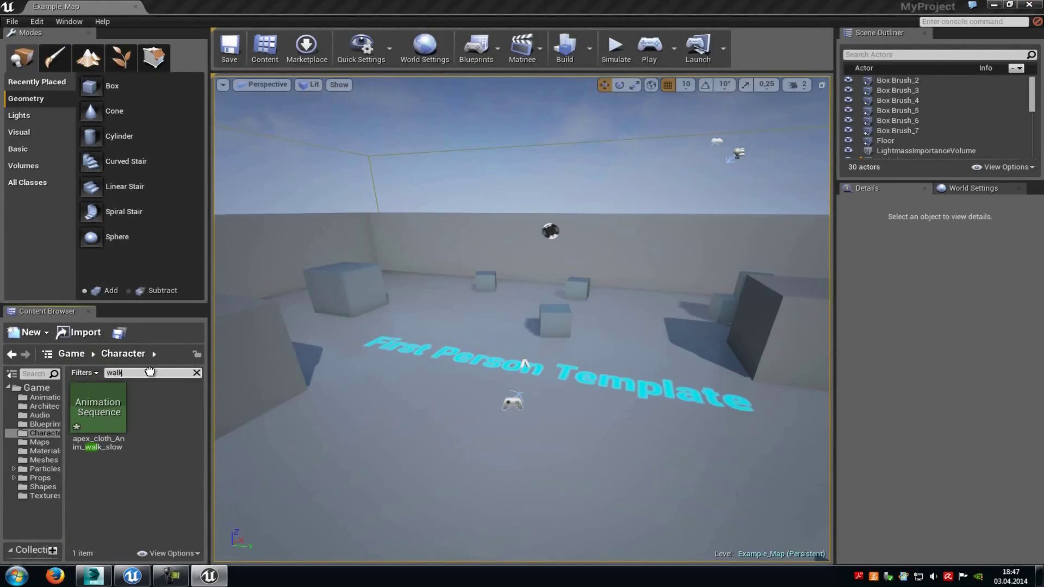
{"action": "double_click", "coordinate": [98, 413]}
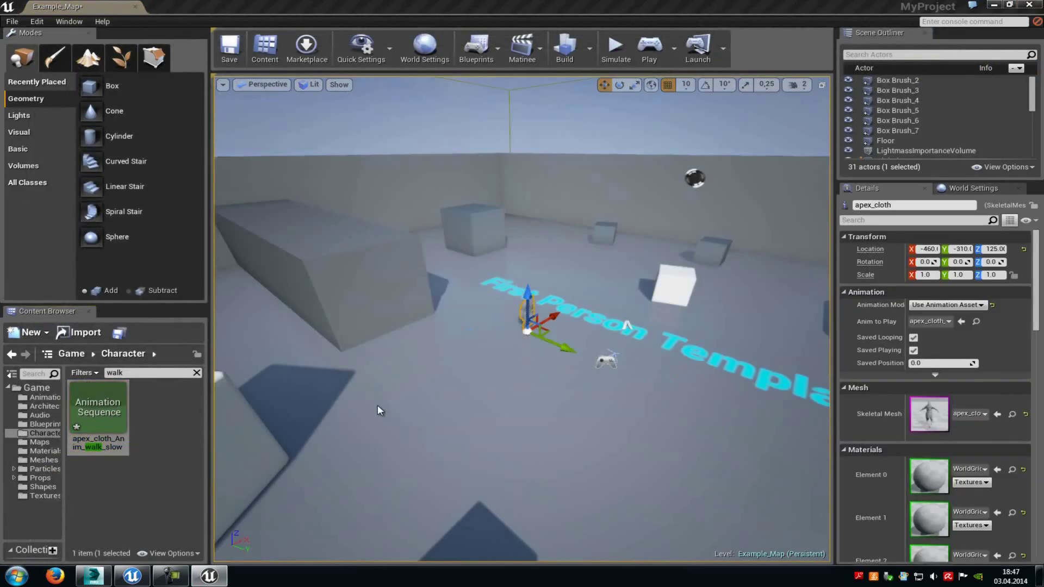
{"action": "key", "text": "f"}
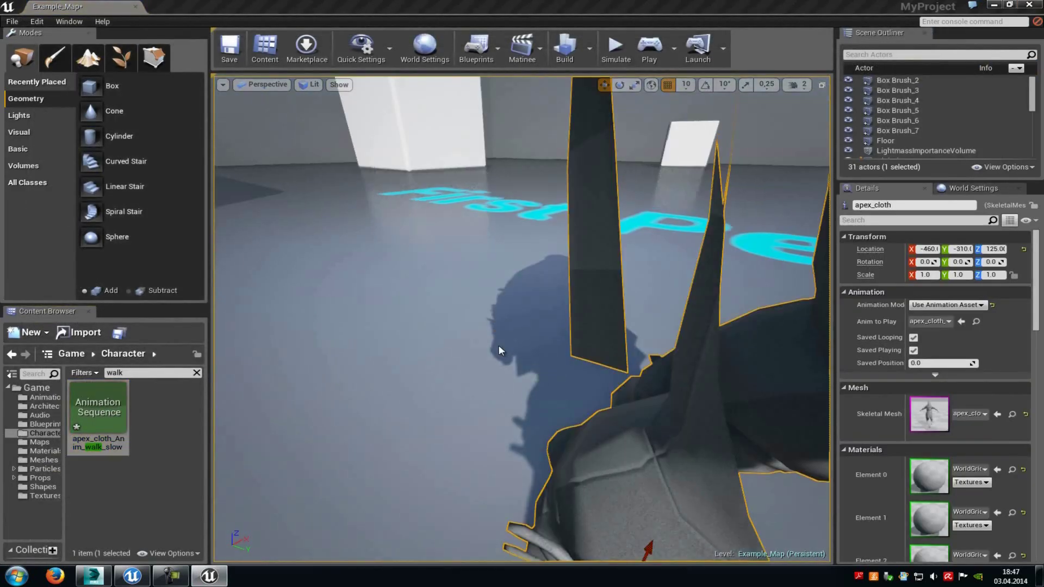
- Simulate the level and orbit around the walking character to watch the skirt
{"action": "left_click", "coordinate": [615, 48]}
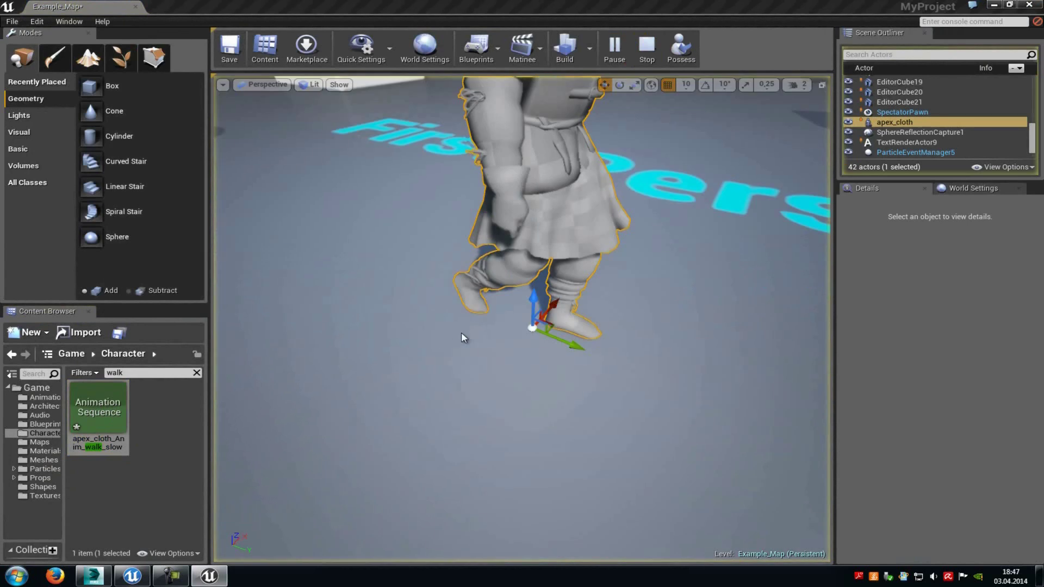
{"action": "left_click_drag", "start_coordinate": [492, 302], "coordinate": [734, 299], "text": "alt"}
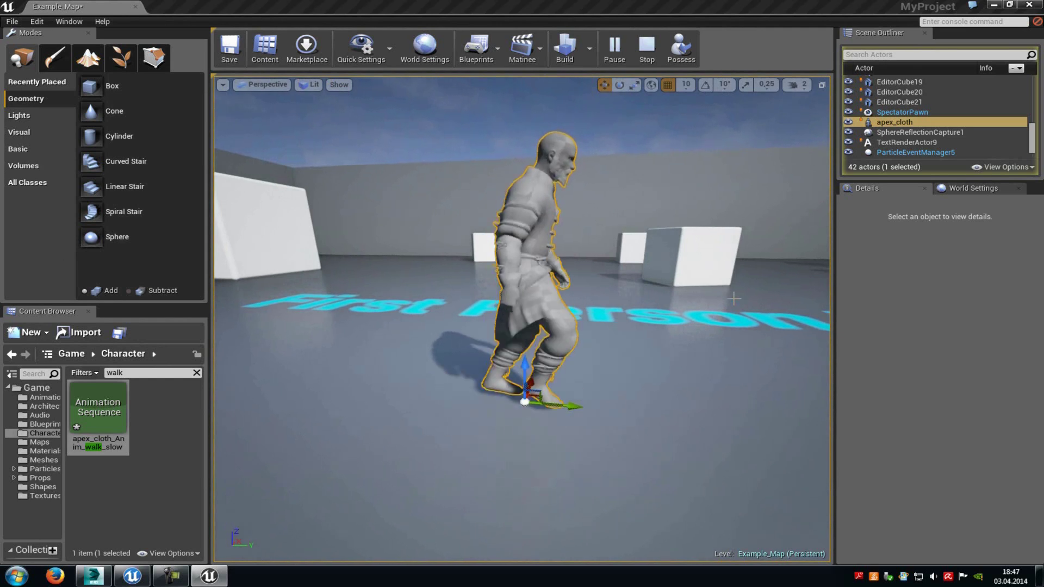
{"action": "scroll", "coordinate": [679, 321], "scroll_direction": "up", "scroll_amount": 5}
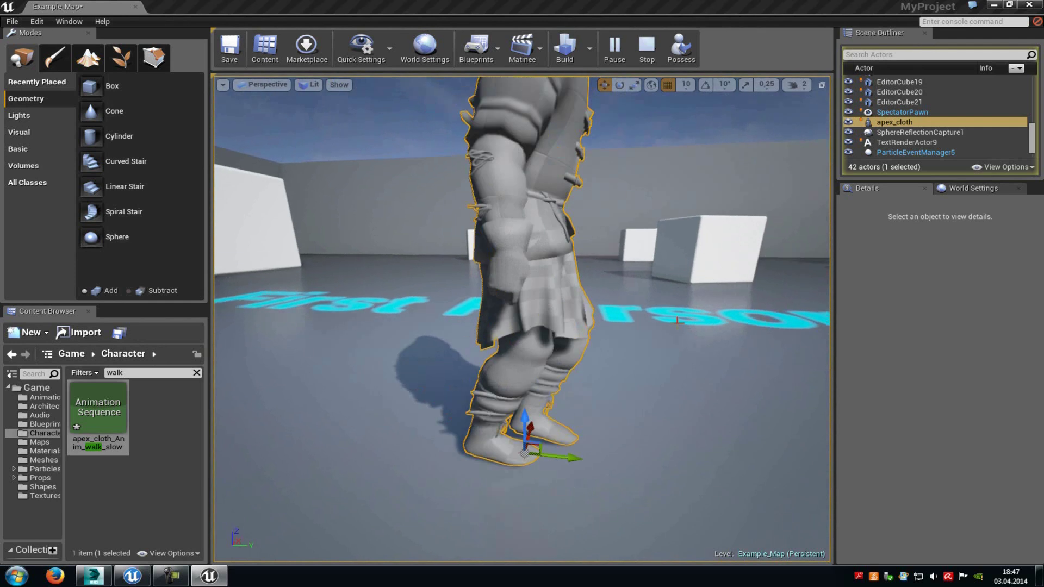
{"action": "mouse_move", "coordinate": [679, 321]}
{"action": "left_mouse_down", "text": "alt"}
{"action": "mouse_move", "coordinate": [561, 305]}
{"action": "mouse_move", "coordinate": [806, 292]}
{"action": "mouse_move", "coordinate": [774, 299]}
{"action": "mouse_move", "coordinate": [724, 342]}
{"action": "mouse_move", "coordinate": [673, 324]}
{"action": "left_mouse_up", "text": "alt"}
{"action": "scroll", "coordinate": [564, 305], "scroll_direction": "down", "scroll_amount": 2}
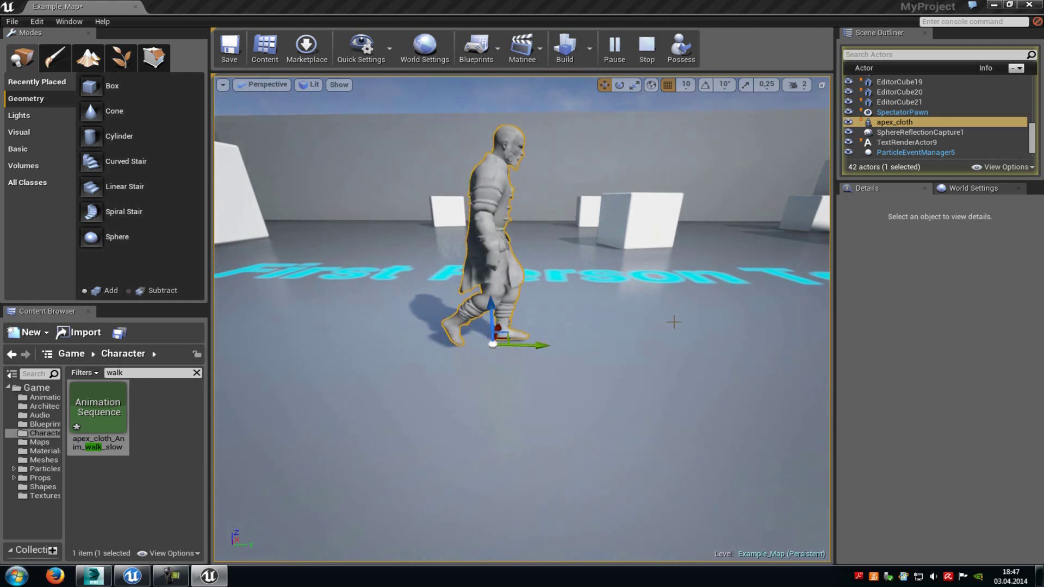